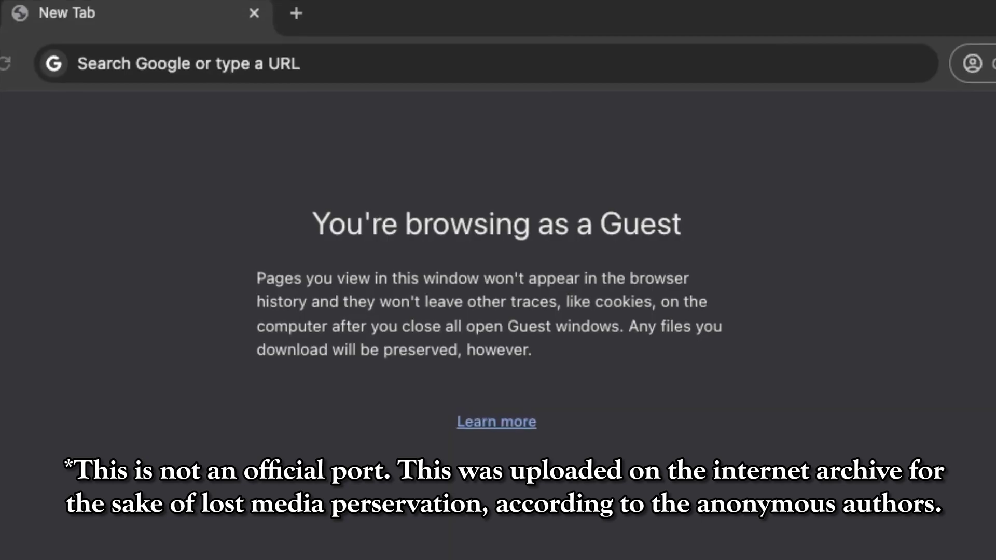
Step: Go to archive.org/details/infinity-blade-ii-pc, the Infinity Blade II PC archive page
{"action": "left_click", "coordinate": [429, 69]}
{"action": "type", "text": "archive.org"}
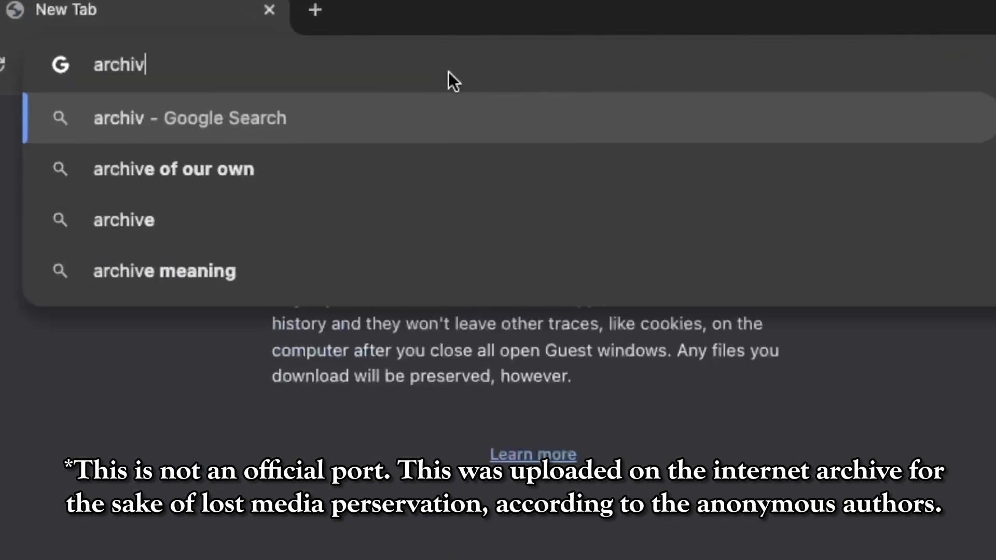
{"action": "type", "text": "/details/infinity"}
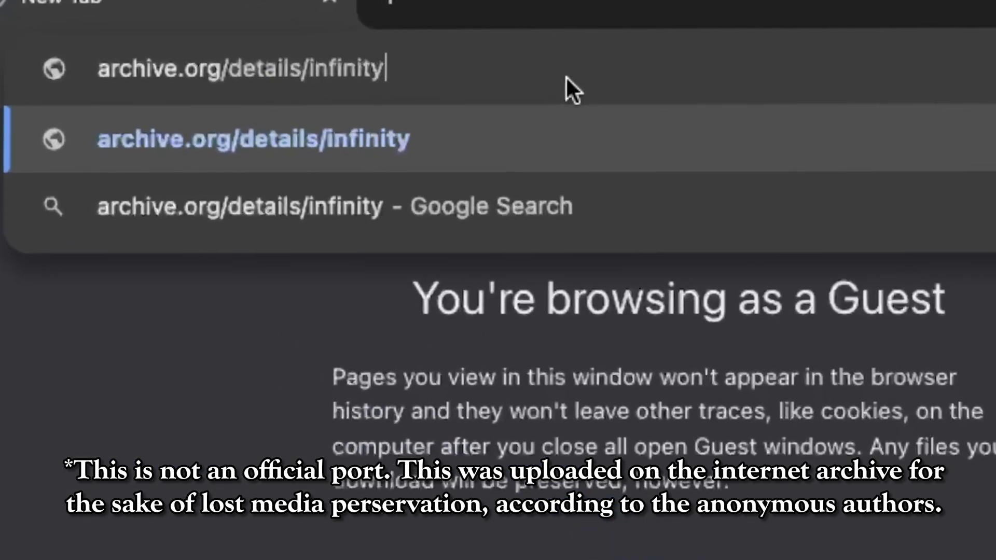
{"action": "type", "text": "-blade- ii -pc"}
{"action": "key", "text": "Return"}
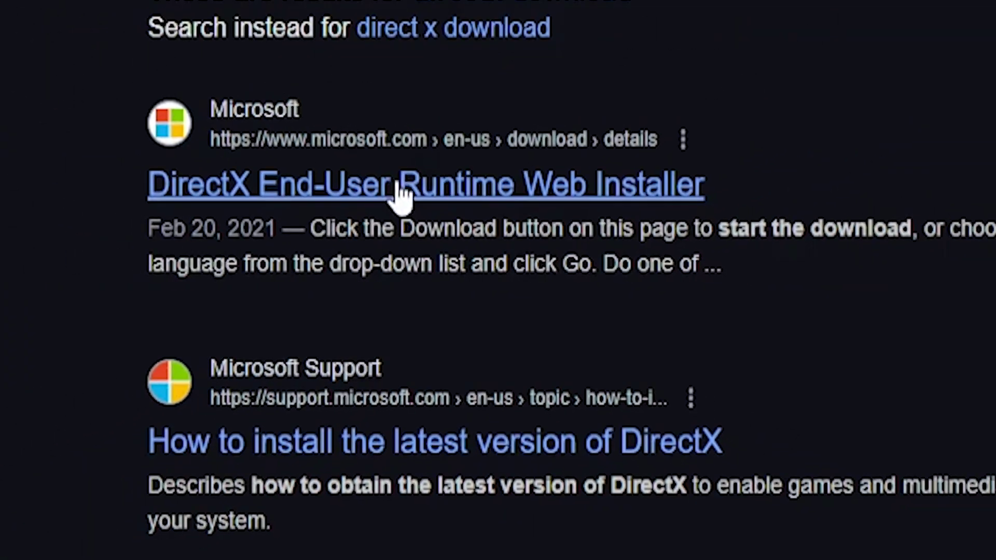
Step: Save dxwebsetup.exe from the DirectX End-User Runtime page, run it, and confirm the new folder name
{"action": "left_click", "coordinate": [399, 193]}
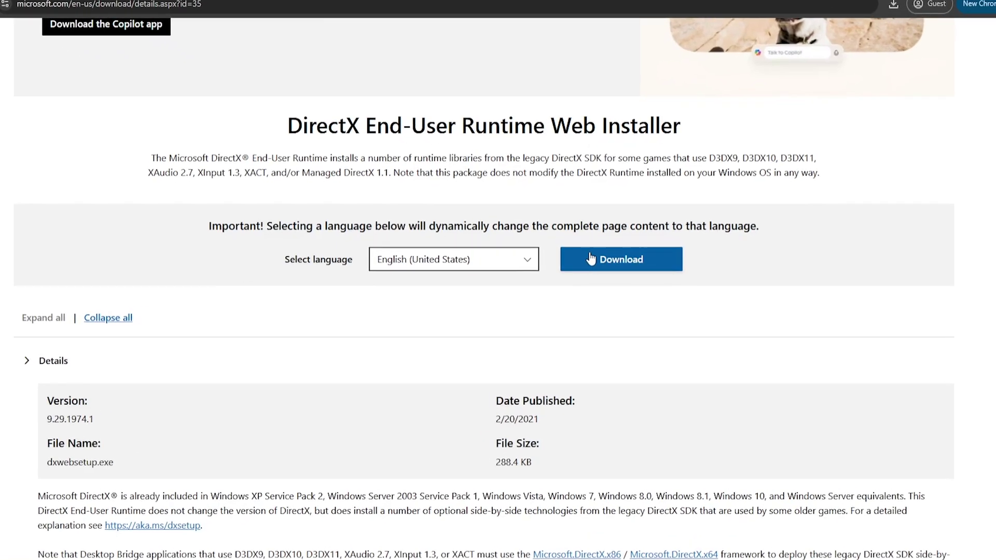
{"action": "left_click", "coordinate": [602, 258]}
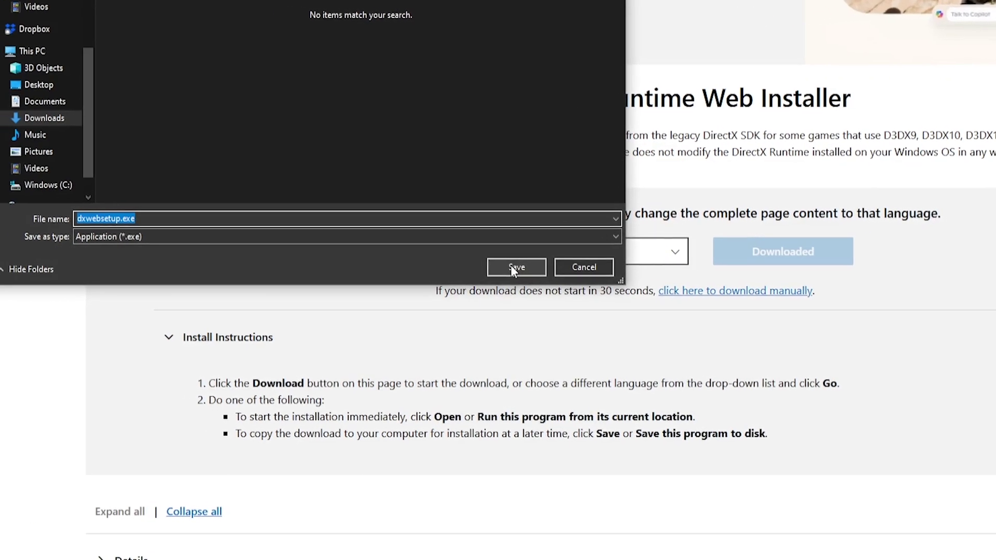
{"action": "left_click", "coordinate": [522, 272]}
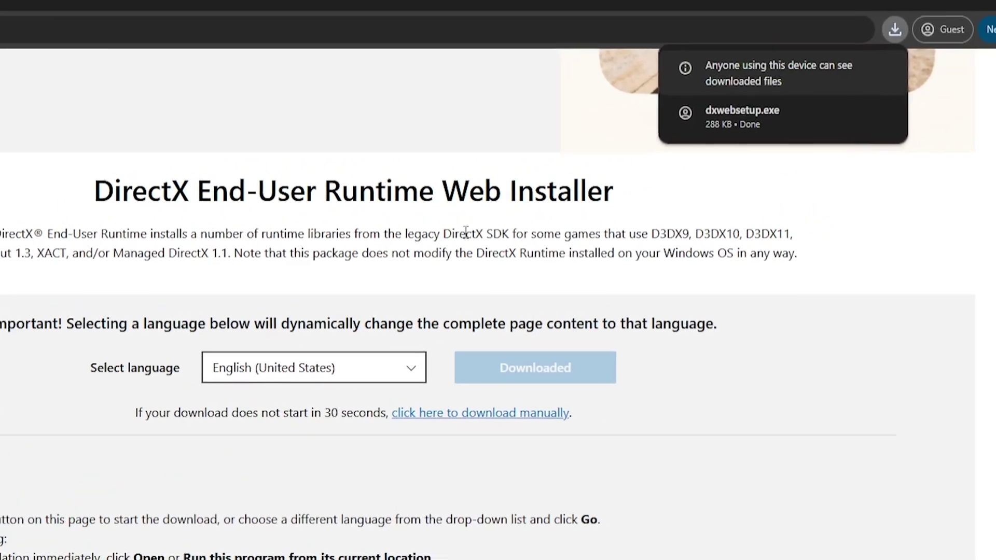
{"action": "left_click", "coordinate": [662, 120]}
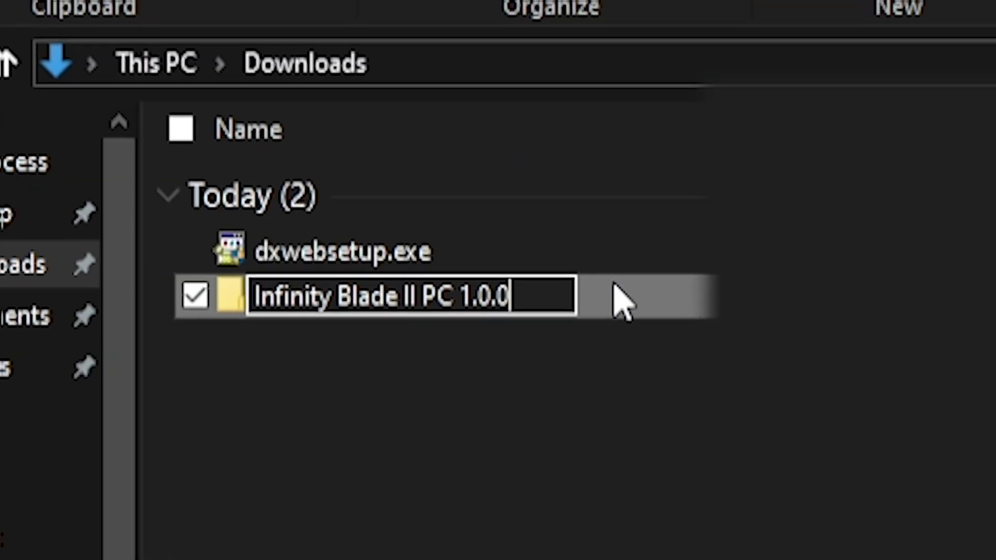
{"action": "key", "text": "Return"}
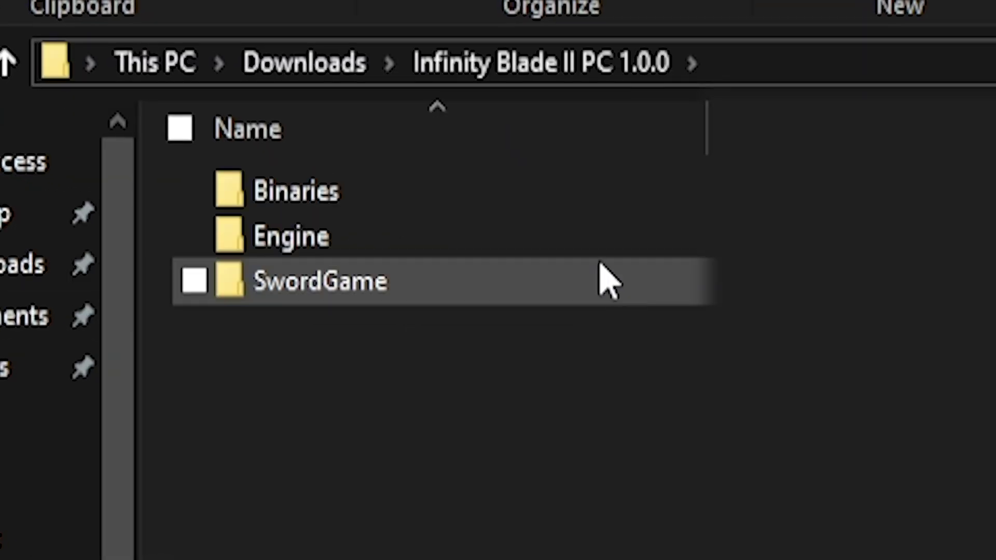
Step: Launch Binaries\Infinity Blade Launcher.exe, choosing Run anyway at the SmartScreen warning
{"action": "double_click", "coordinate": [483, 202]}
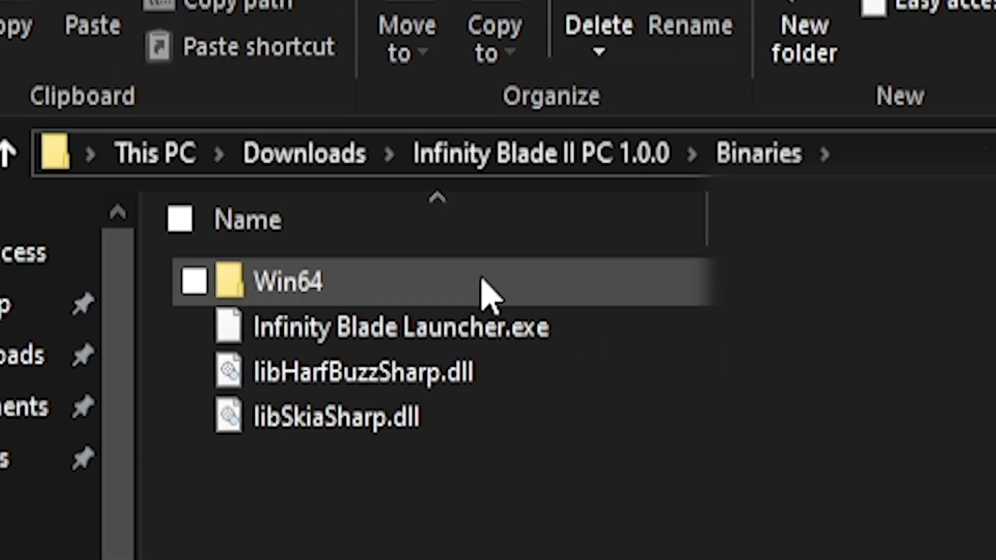
{"action": "left_click", "coordinate": [581, 328]}
{"action": "double_click", "coordinate": [580, 295]}
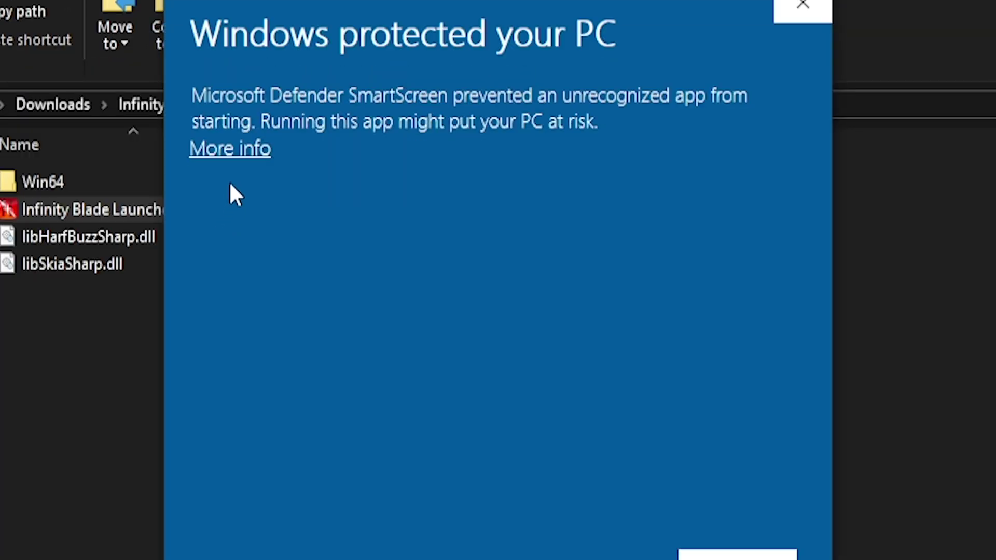
{"action": "left_click", "coordinate": [243, 155]}
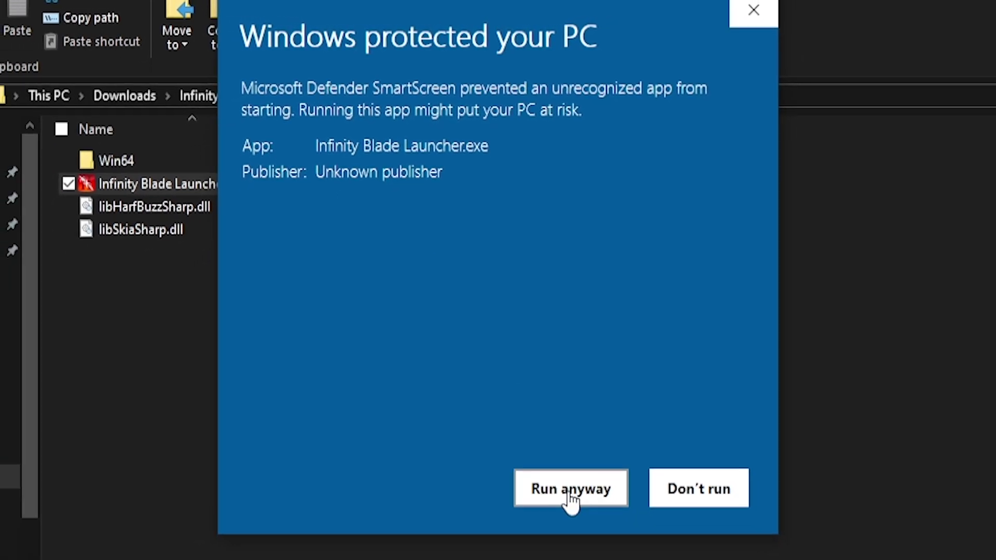
{"action": "left_click", "coordinate": [570, 495]}
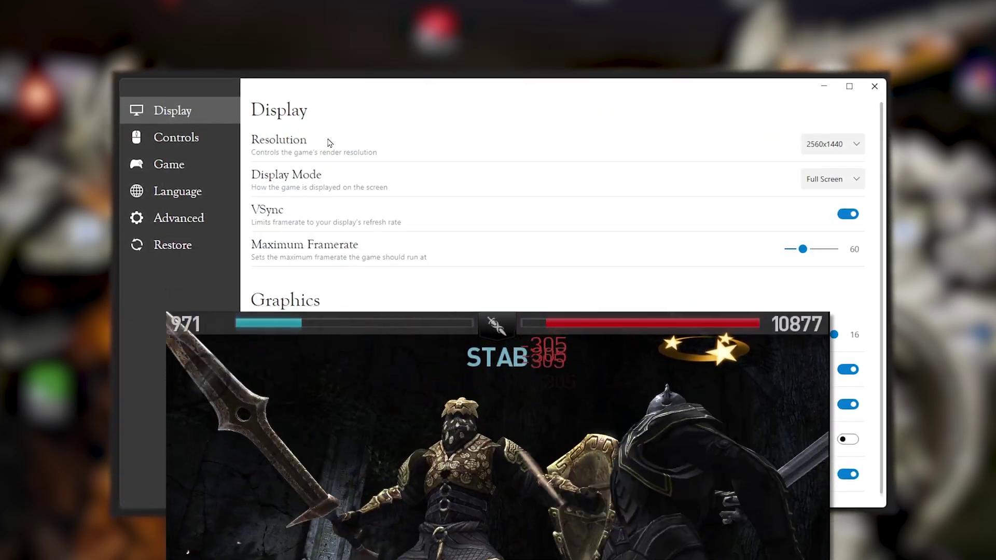
Step: Check the Resolution choices, then view the Controls bindings down to the Combat section
{"action": "left_click", "coordinate": [825, 144]}
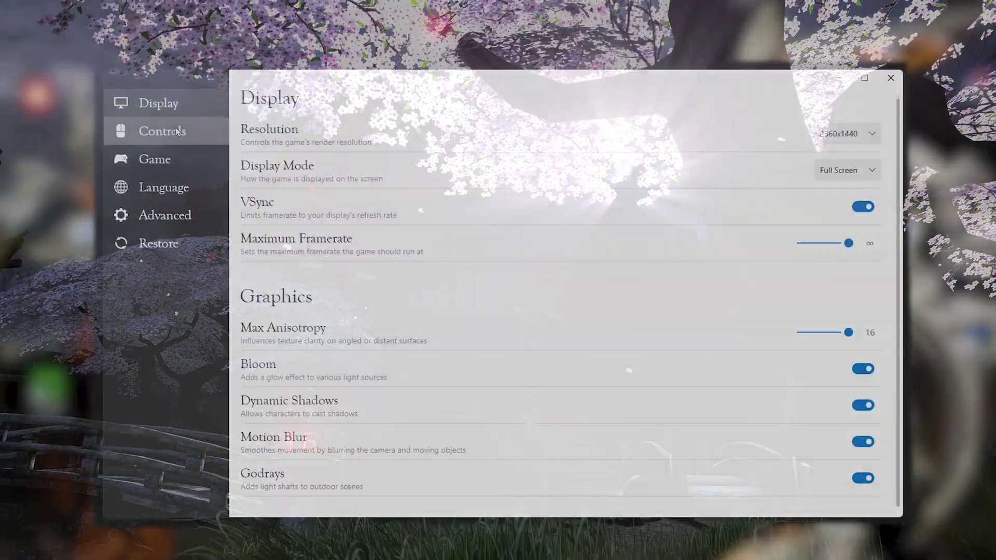
{"action": "left_click", "coordinate": [174, 132]}
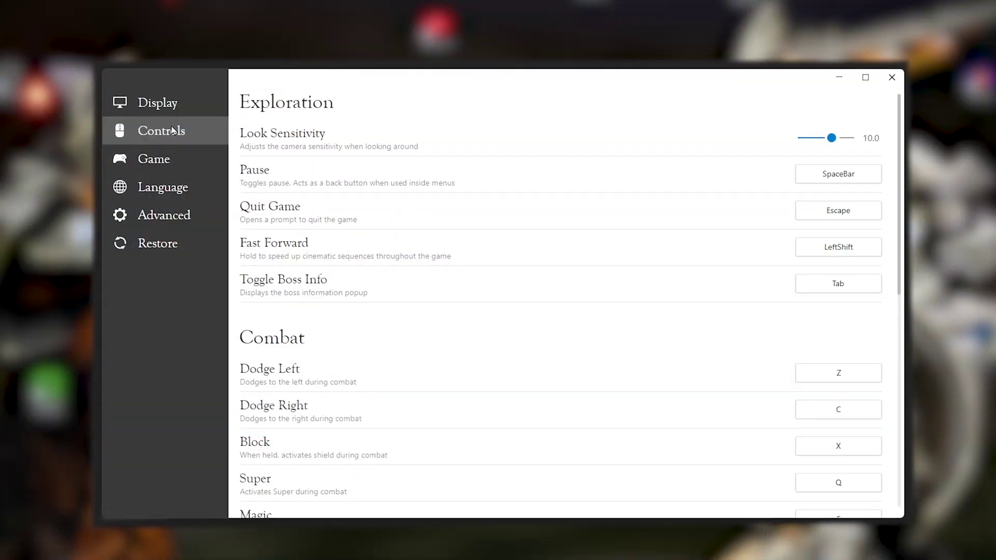
{"action": "scroll", "coordinate": [227, 144], "scroll_direction": "down", "scroll_amount": 2}
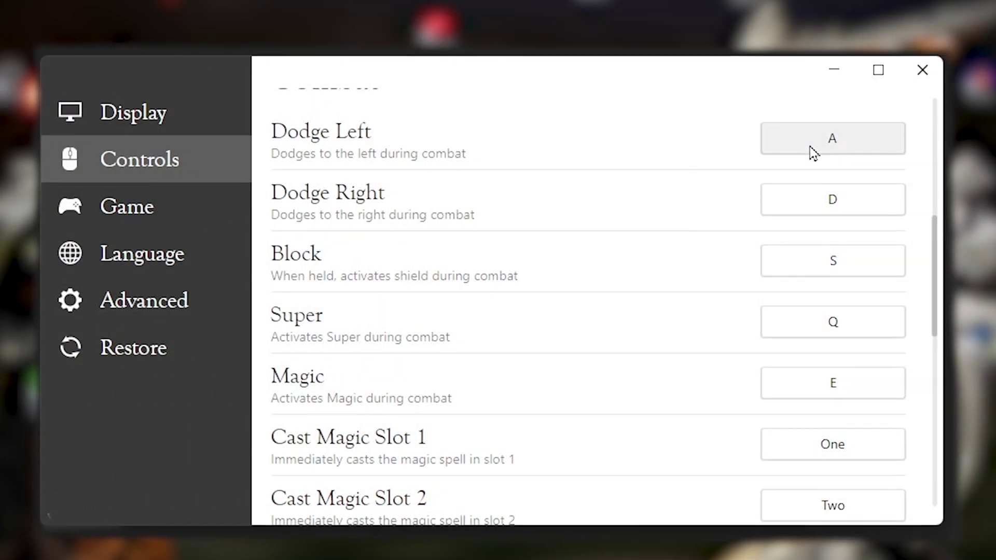
Step: Rebind Dodge Left to Z, Dodge Right to C and Block to X
{"action": "left_click", "coordinate": [811, 145]}
{"action": "key", "text": "z"}
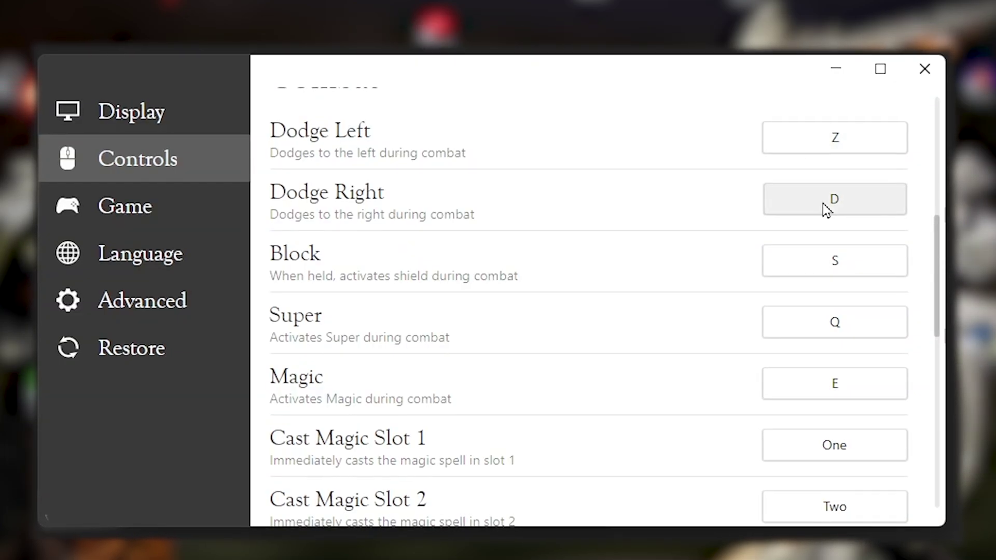
{"action": "left_click", "coordinate": [824, 201]}
{"action": "key", "text": "c"}
{"action": "left_click", "coordinate": [843, 257]}
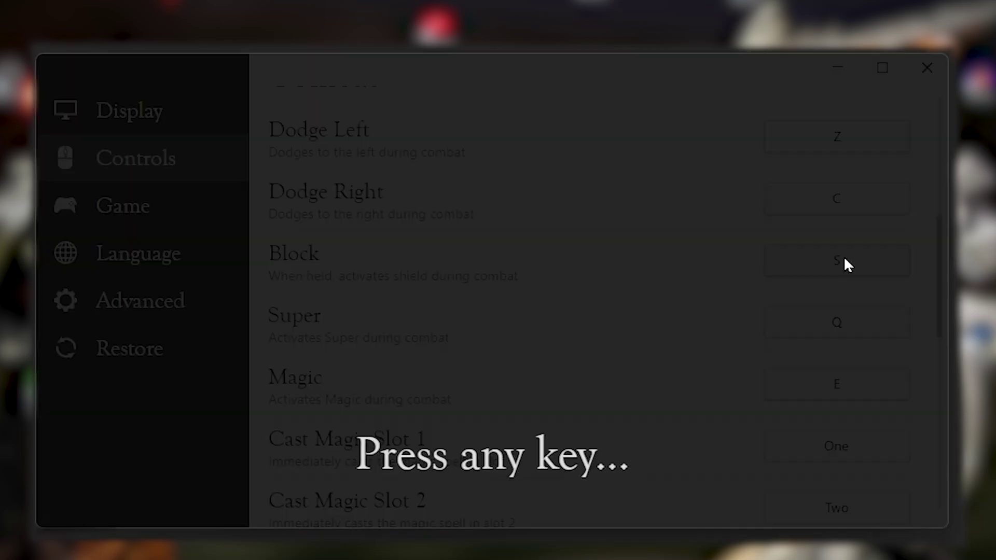
{"action": "key", "text": "x"}
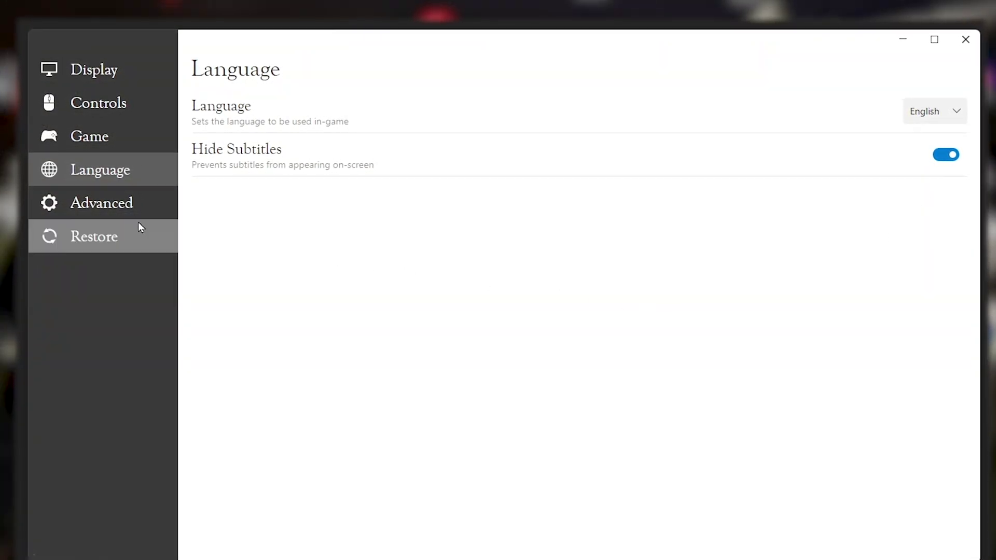
Step: Under Advanced, assign Tab to Console (Small), then close the settings window
{"action": "left_click", "coordinate": [100, 210]}
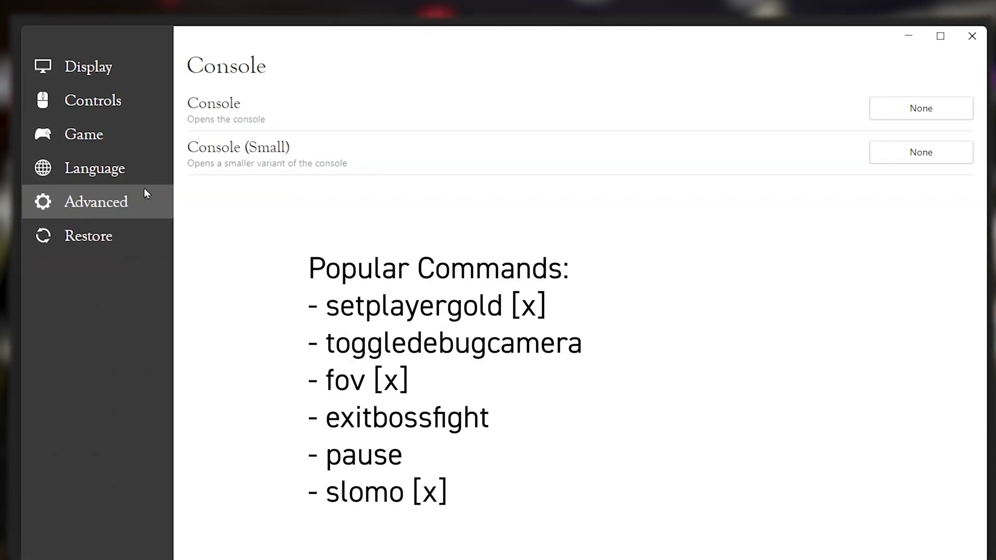
{"action": "left_click", "coordinate": [893, 158]}
{"action": "key", "text": "Tab"}
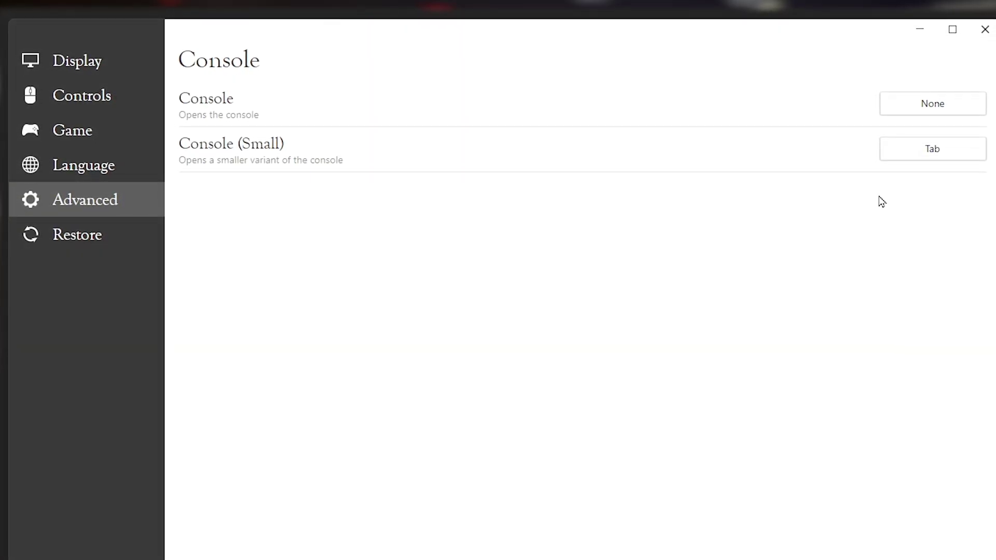
{"action": "left_click", "coordinate": [986, 30]}
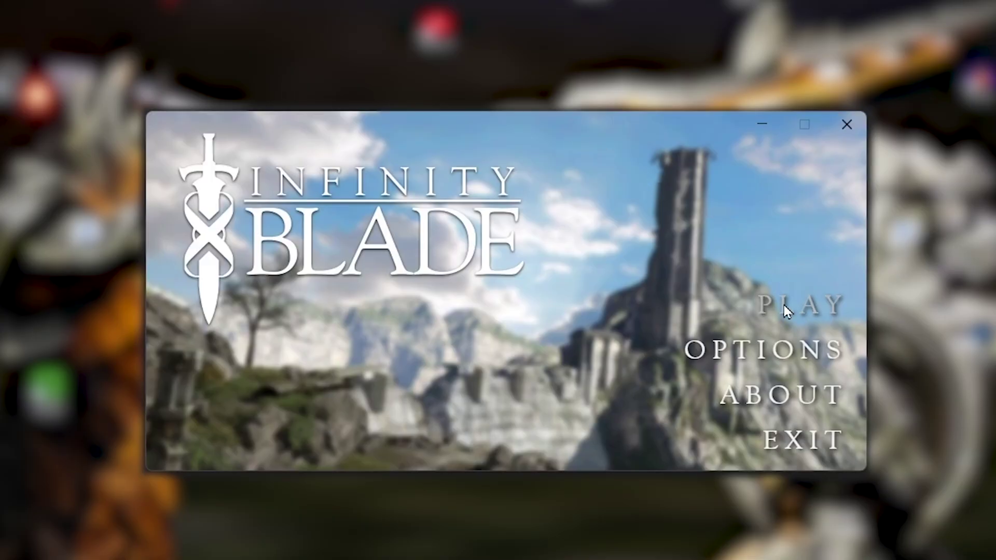
Step: Start the game and run the cheat setplayergold 1000000
{"action": "left_click", "coordinate": [788, 311]}
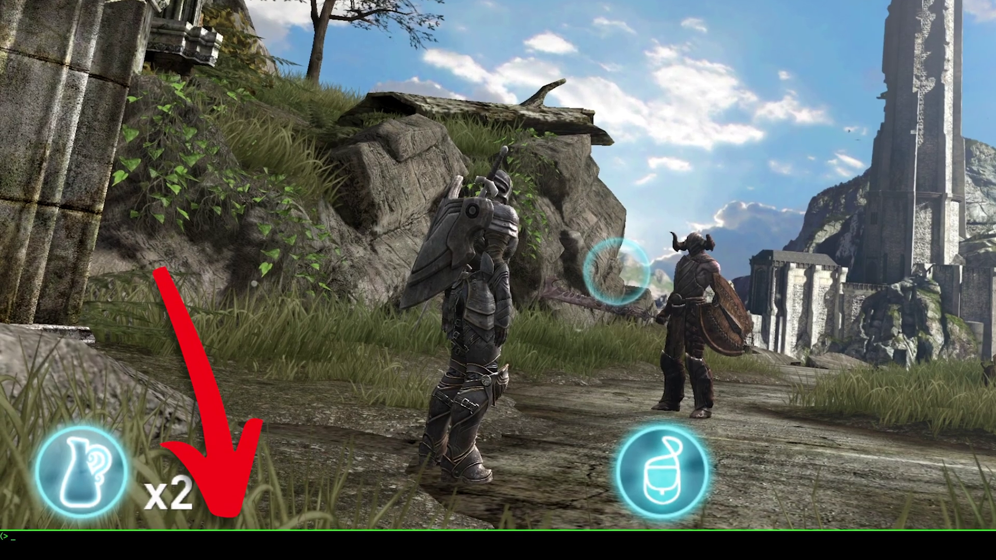
{"action": "type", "text": "setplayergold "}
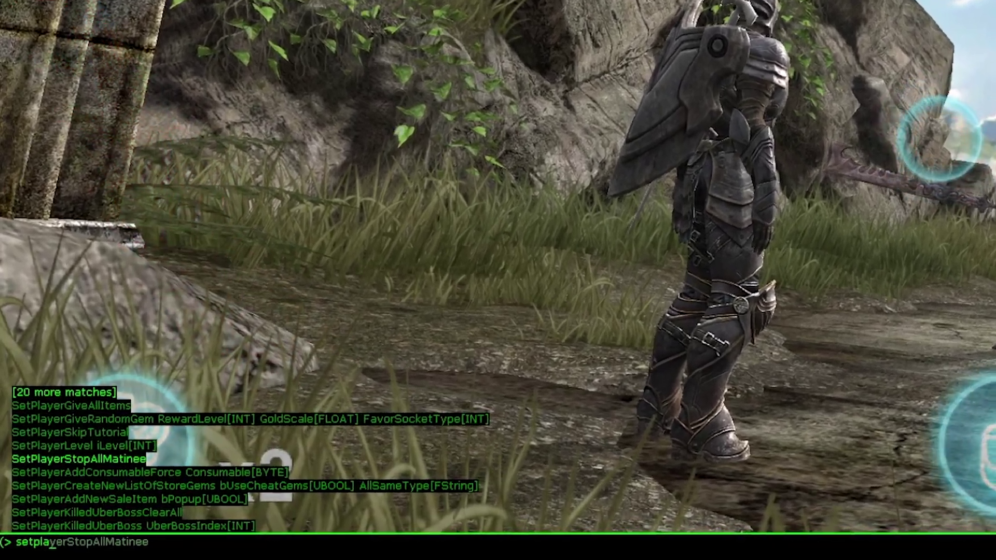
{"action": "type", "text": "1"}
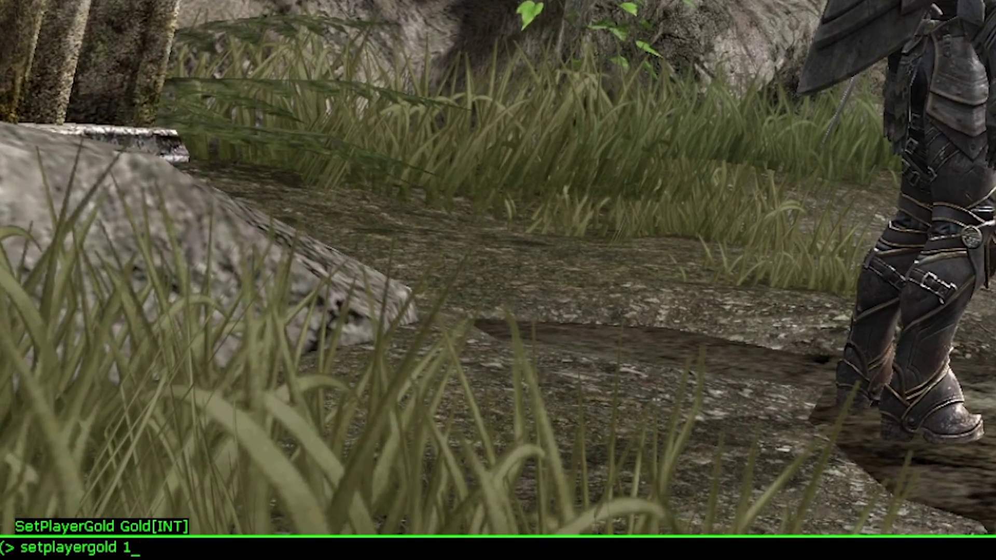
{"action": "type", "text": "000000"}
{"action": "key", "text": "Return"}
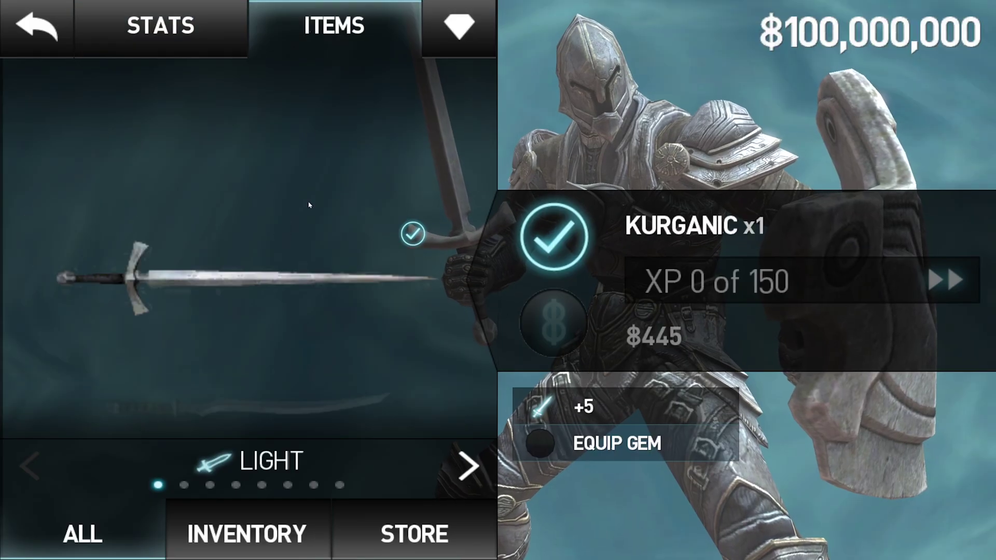
Step: Buy the Infinity Blade sword for $625,000, then enter toggledebugcamera in the console
{"action": "left_click_drag", "start_coordinate": [309, 205], "coordinate": [284, 296]}
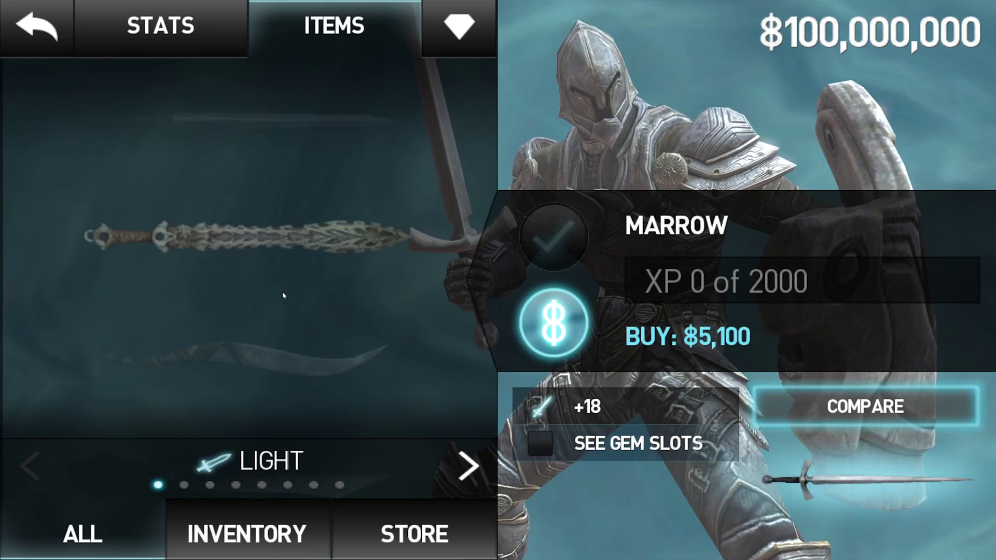
{"action": "left_click_drag", "start_coordinate": [292, 271], "coordinate": [300, 373]}
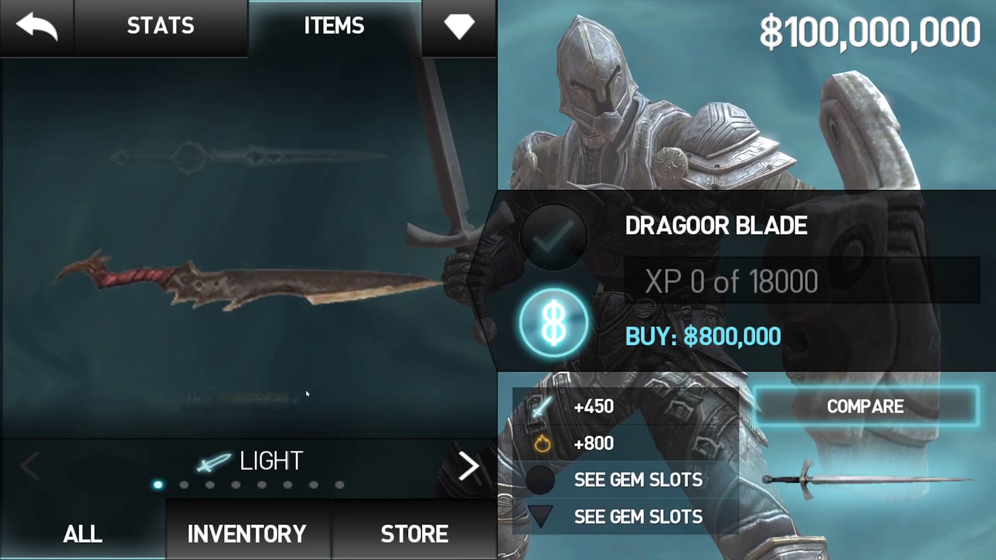
{"action": "left_click", "coordinate": [535, 328]}
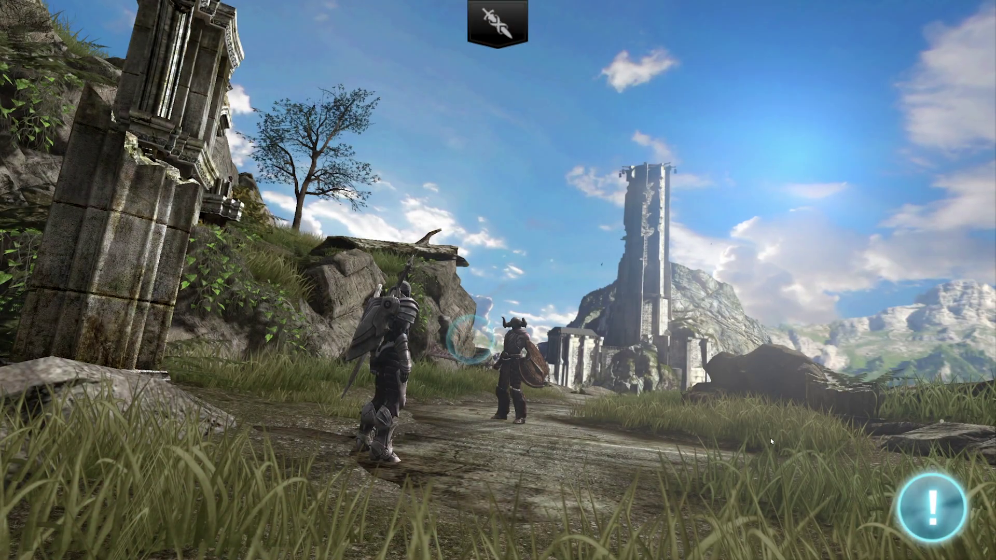
{"action": "key", "text": "Tab"}
{"action": "type", "text": "toggle"}
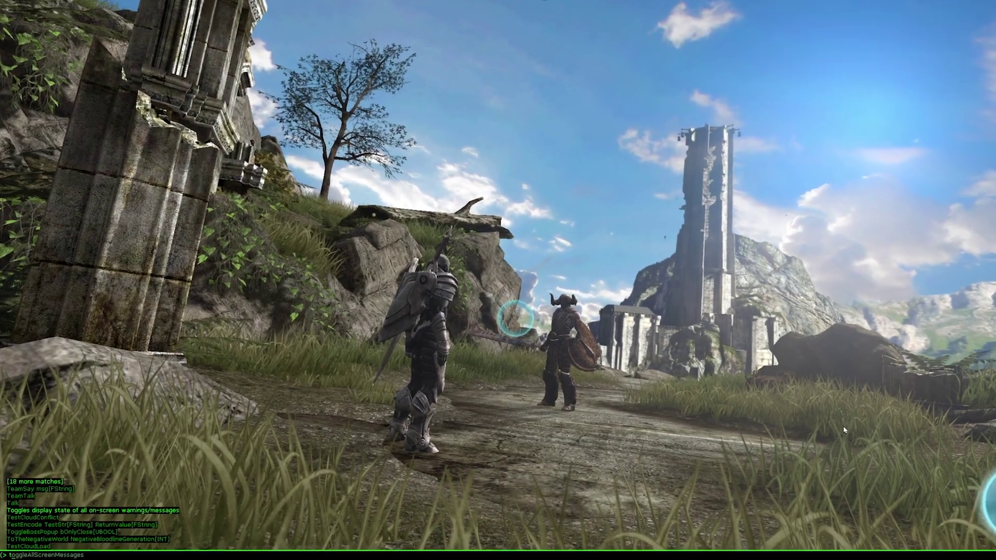
{"action": "type", "text": "debugc"}
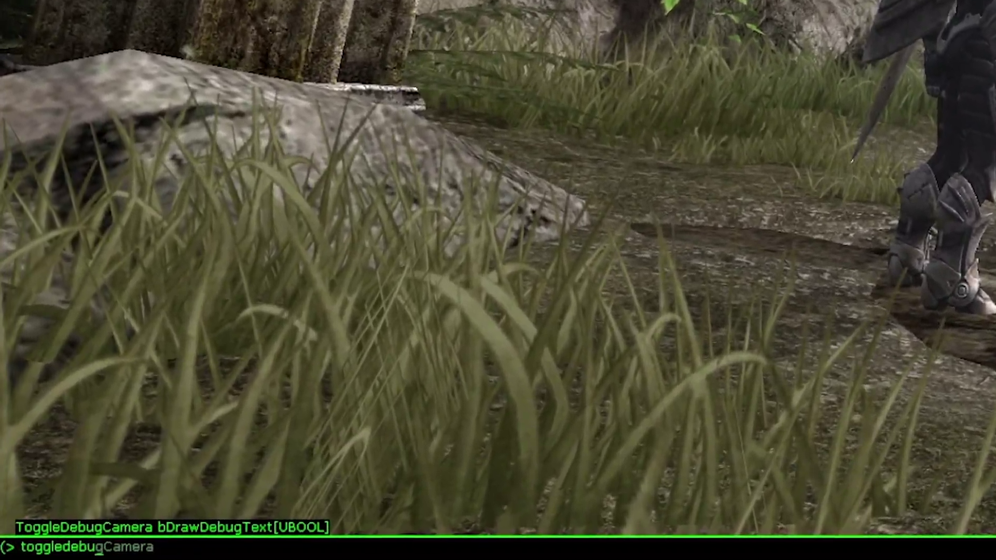
{"action": "type", "text": "amer"}
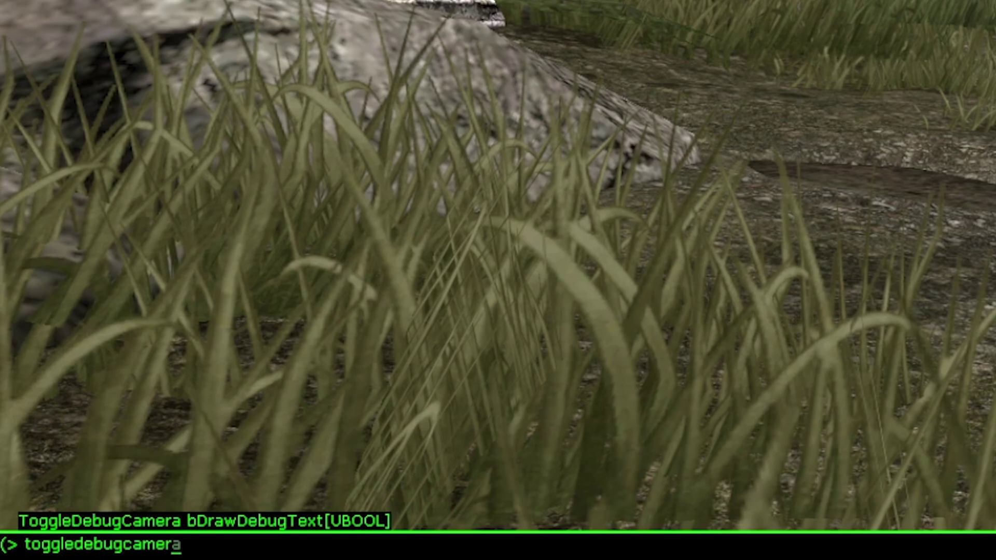
{"action": "type", "text": "a"}
Step: Enable the debug camera and fly it around the knight, cliff, rocks and tower
{"action": "key", "text": "Return"}
{"action": "key", "text": "s"}
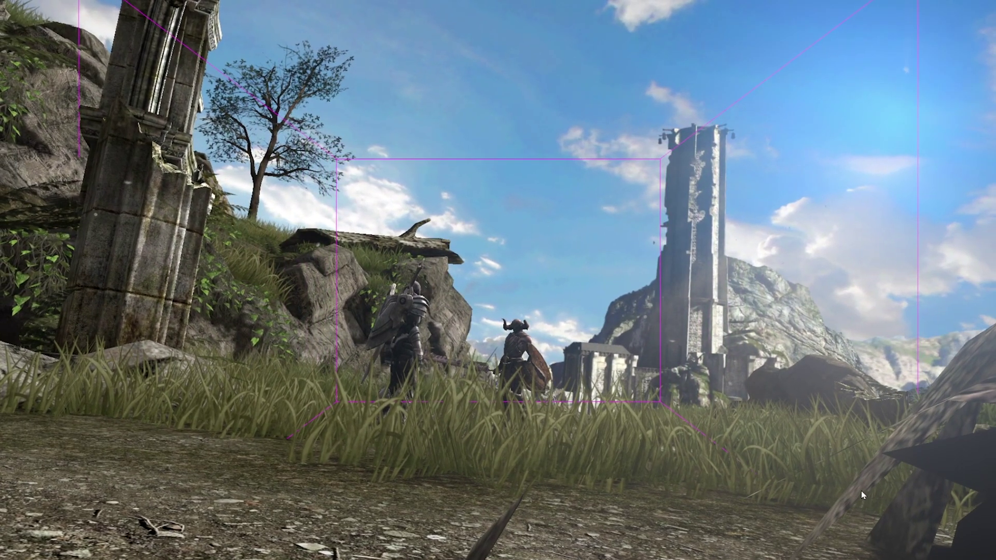
{"action": "key", "text": "w"}
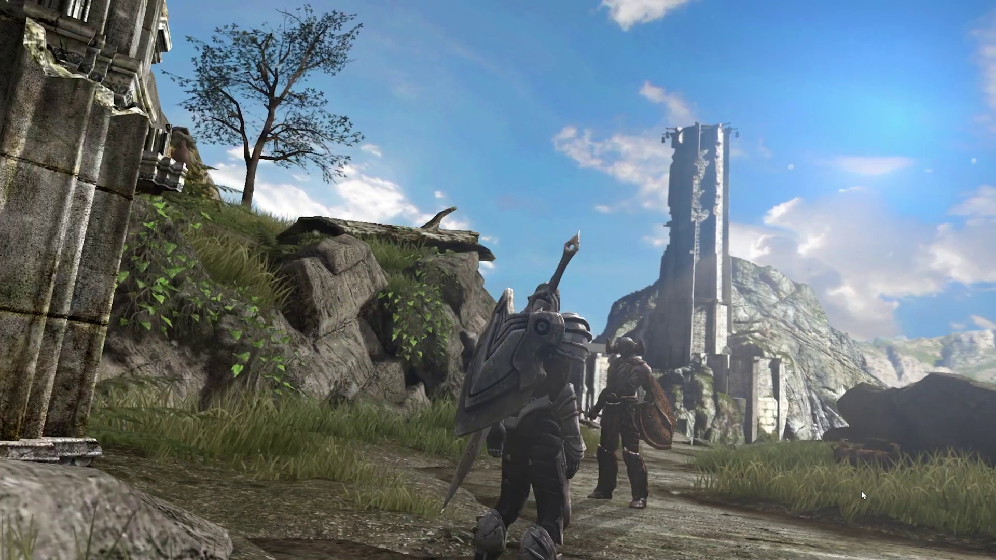
{"action": "key", "text": "d"}
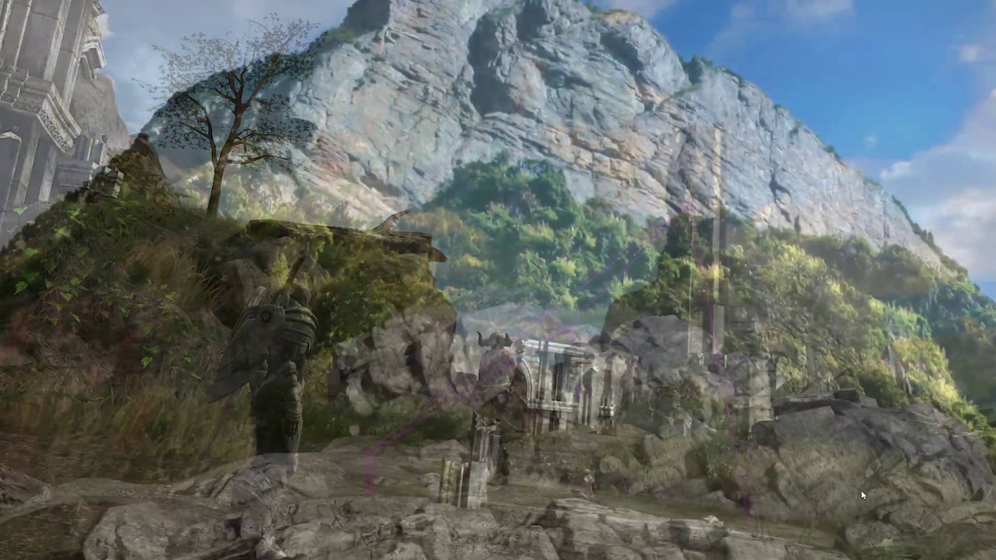
{"action": "key", "text": "d"}
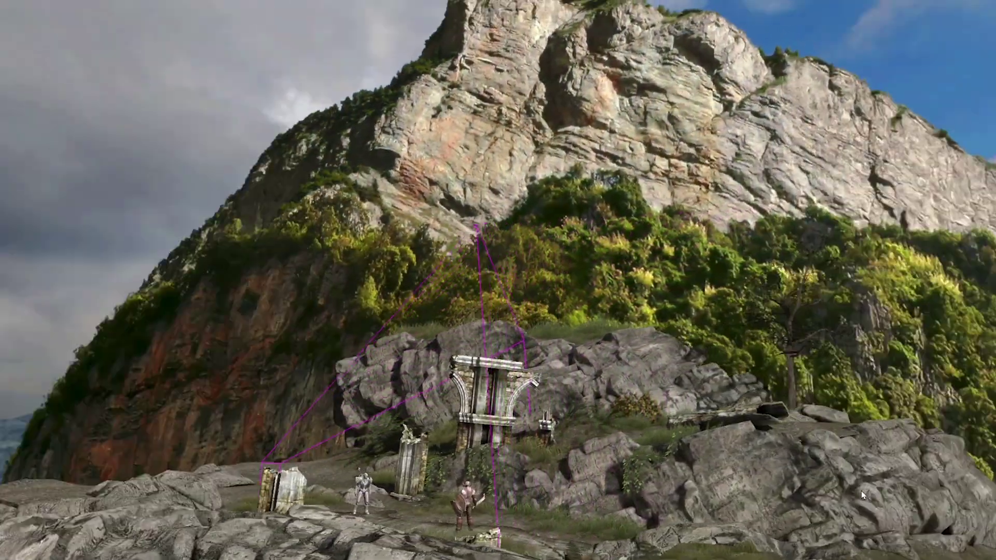
{"action": "key", "text": "a"}
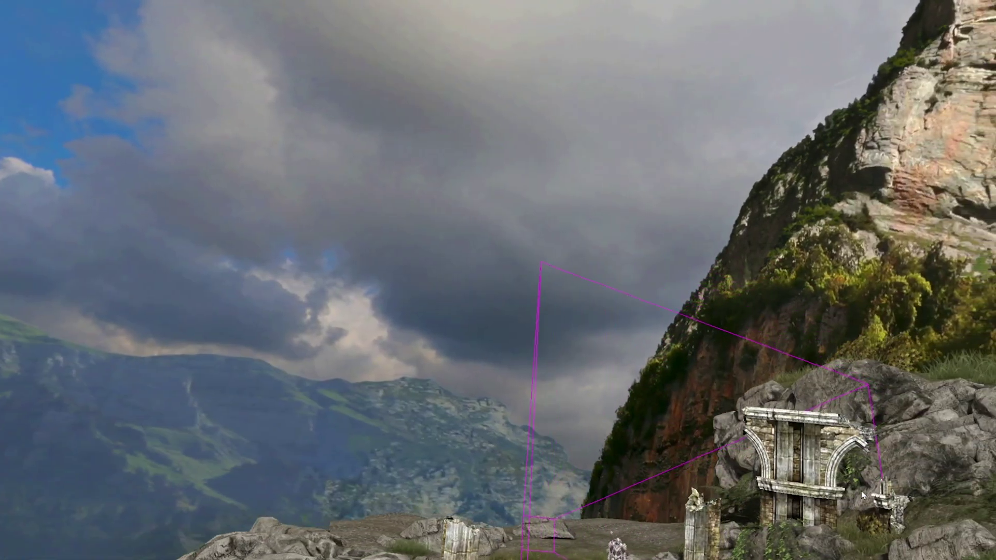
{"action": "key", "text": "q"}
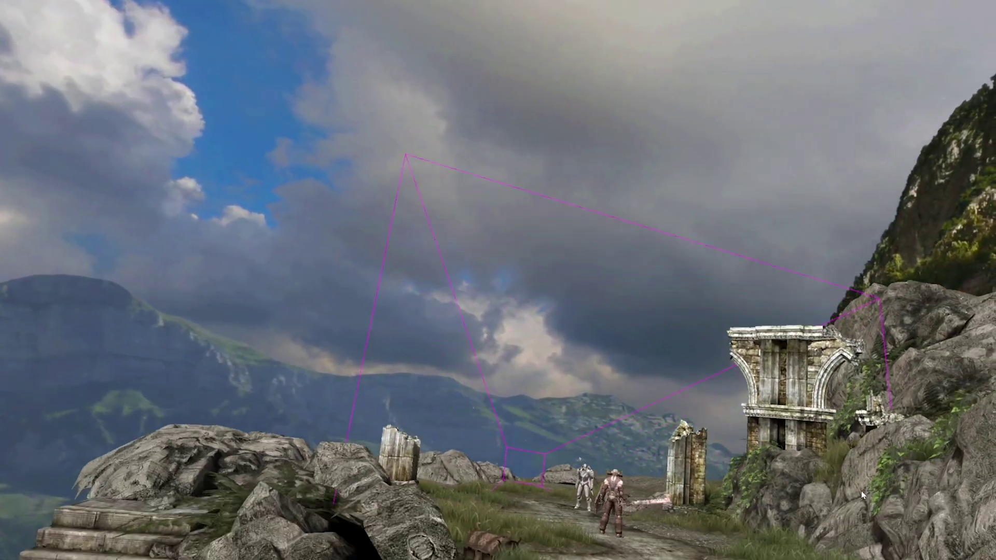
{"action": "key", "text": "w"}
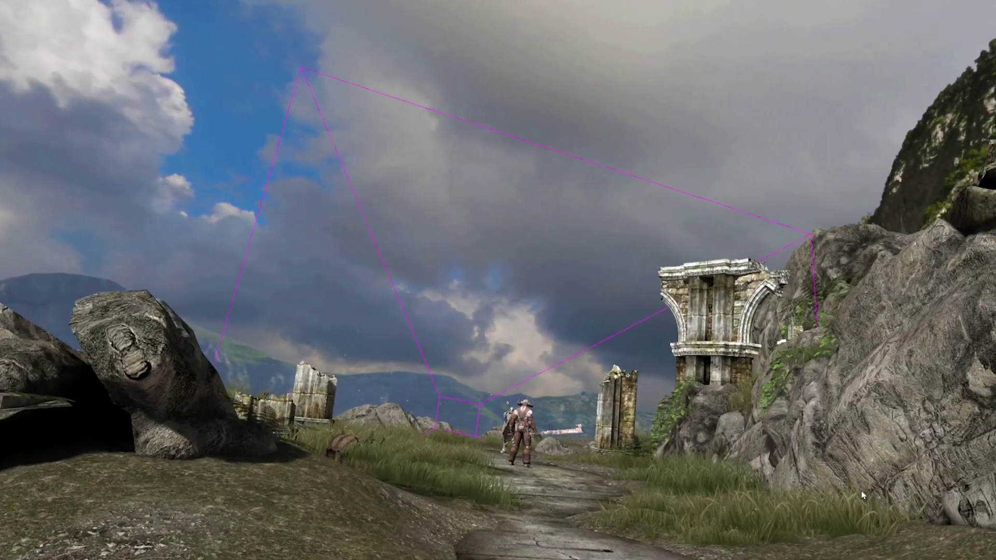
{"action": "key", "text": "w"}
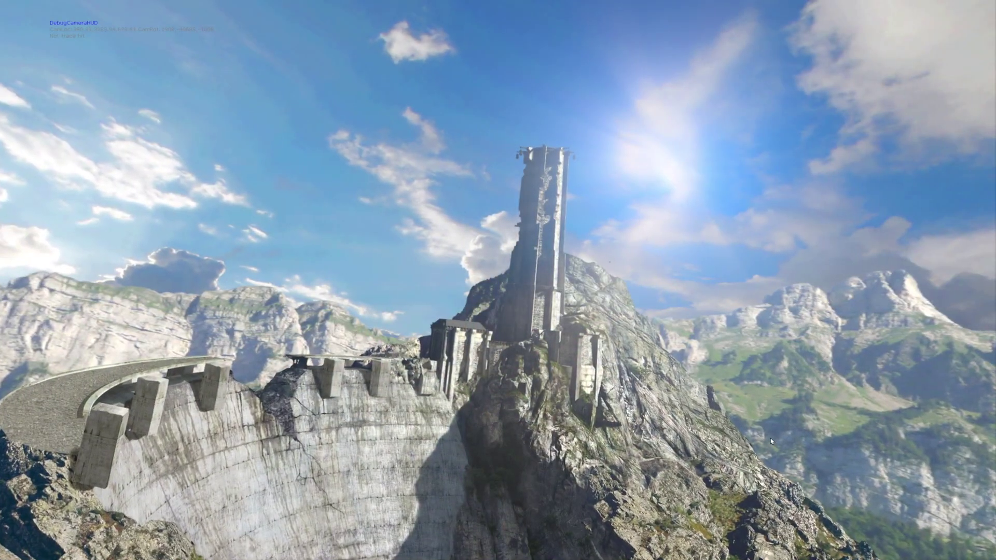
{"action": "key", "text": "w"}
{"action": "key", "text": "w"}
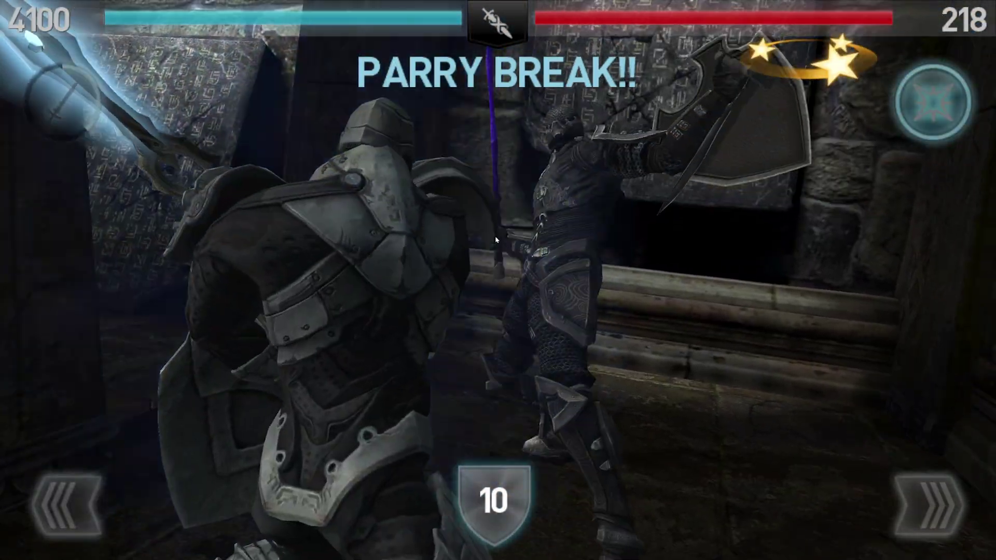
Step: Set the field of view to 90, then reset it to 65 with a plain fov command
{"action": "key", "text": "Tab"}
{"action": "type", "text": "fov 90"}
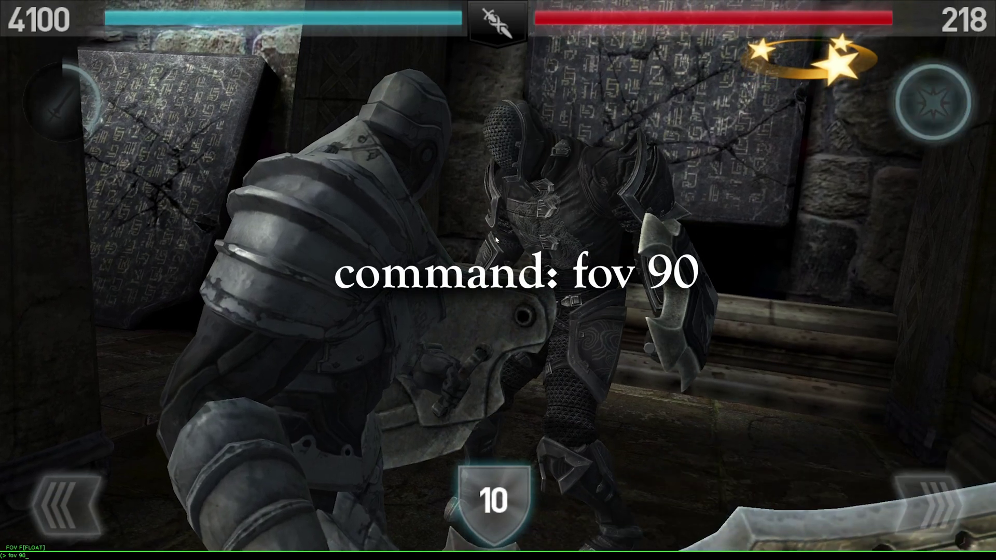
{"action": "key", "text": "Return"}
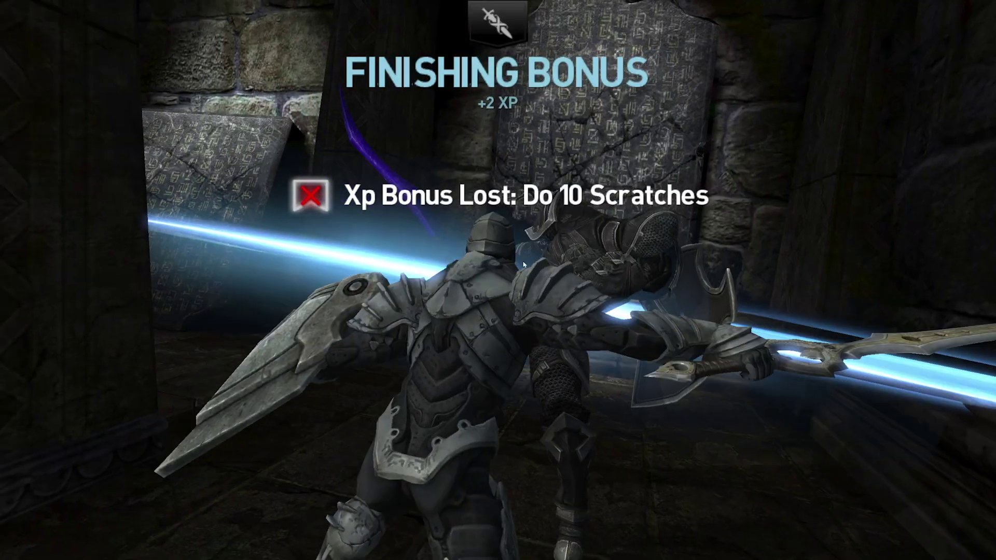
{"action": "key", "text": "Tab"}
{"action": "type", "text": "fov"}
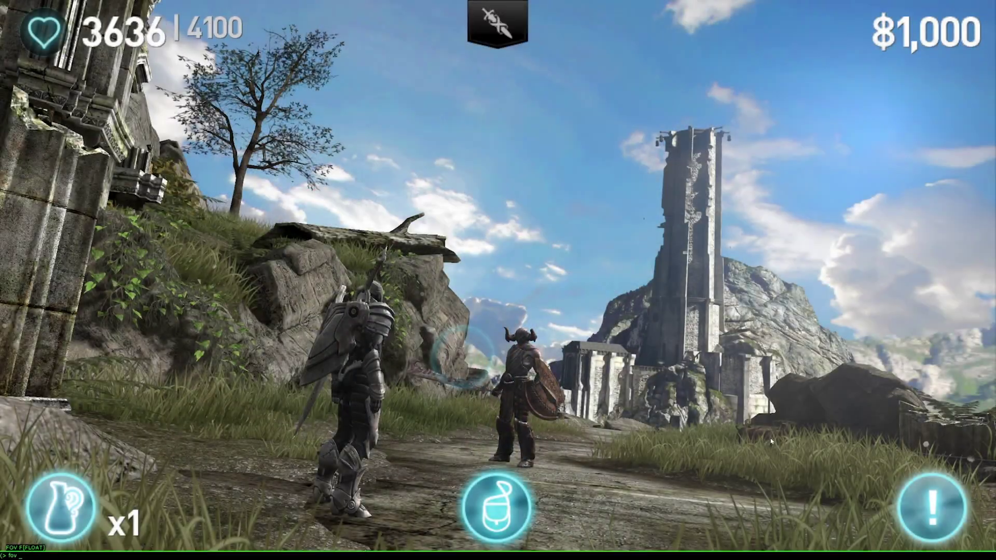
{"action": "key", "text": "Return"}
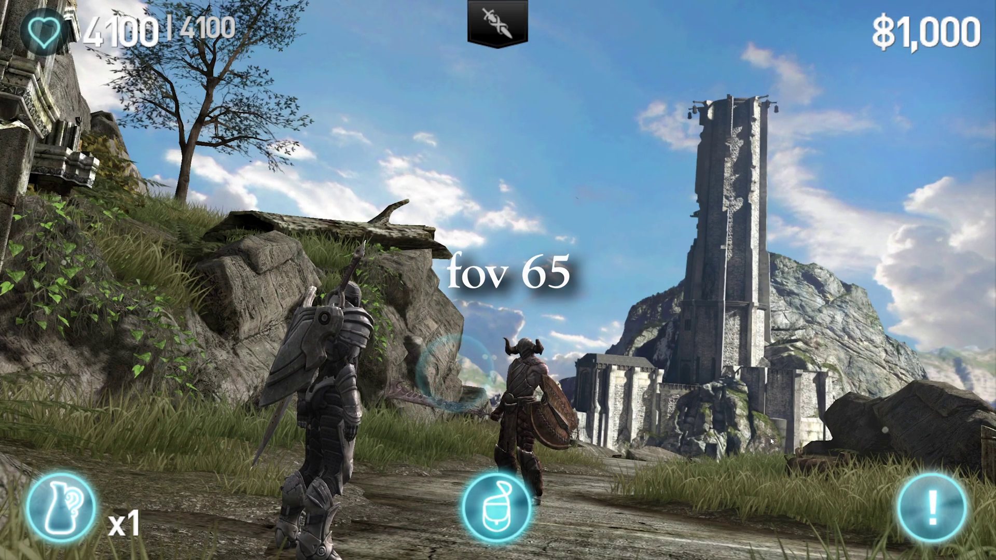
Step: Raise the field of view through 70, 80 and 90
{"action": "key", "text": "Tab"}
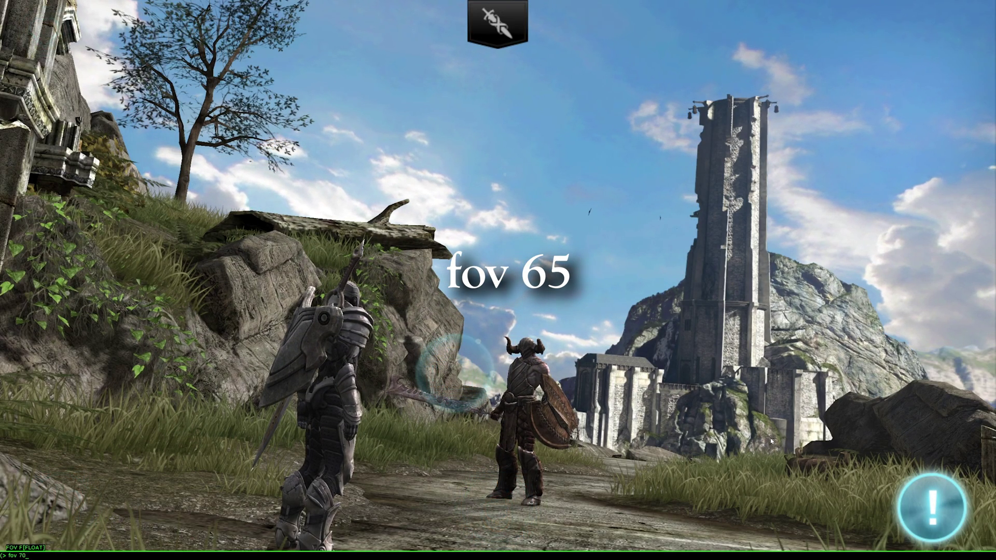
{"action": "key", "text": "Return"}
{"action": "type", "text": "fov "}
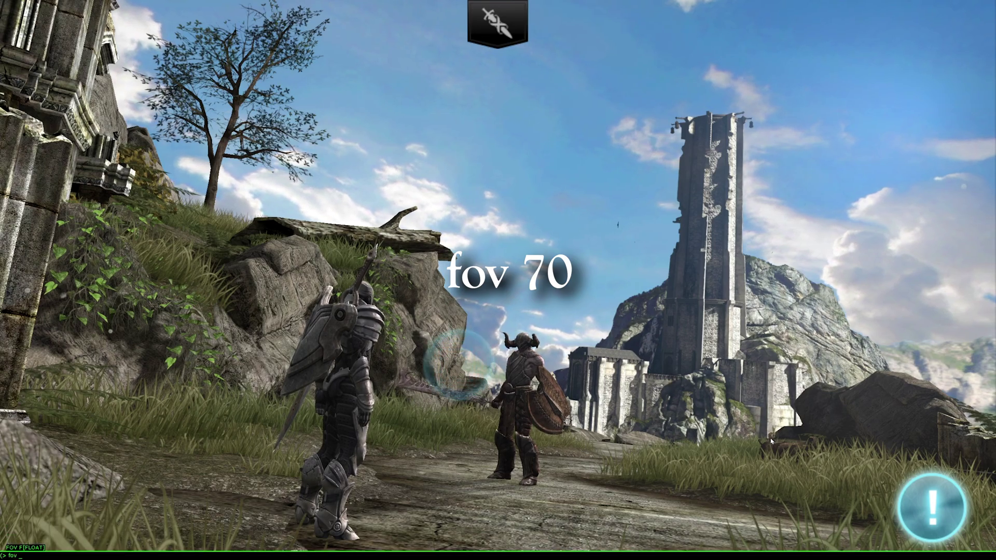
{"action": "type", "text": "80"}
{"action": "key", "text": "Return"}
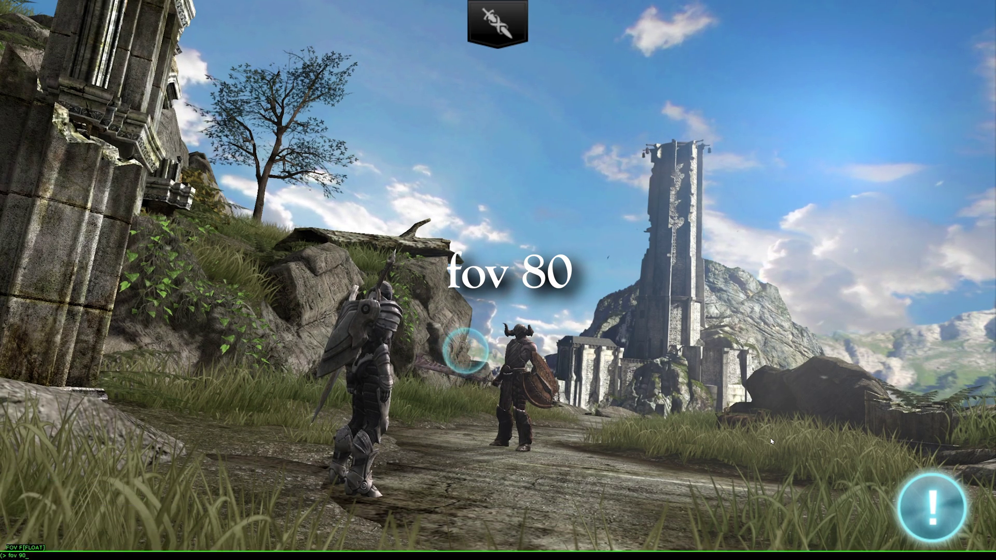
{"action": "key", "text": "Return"}
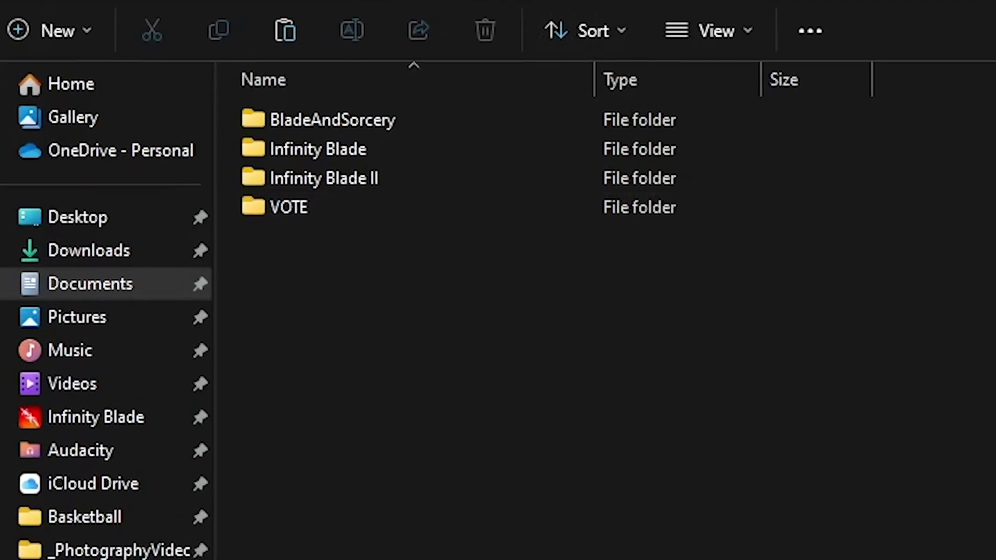
Step: Go to Documents > My Games > Infinity Blade II > SwordGame > Cloud
{"action": "left_click", "coordinate": [98, 280]}
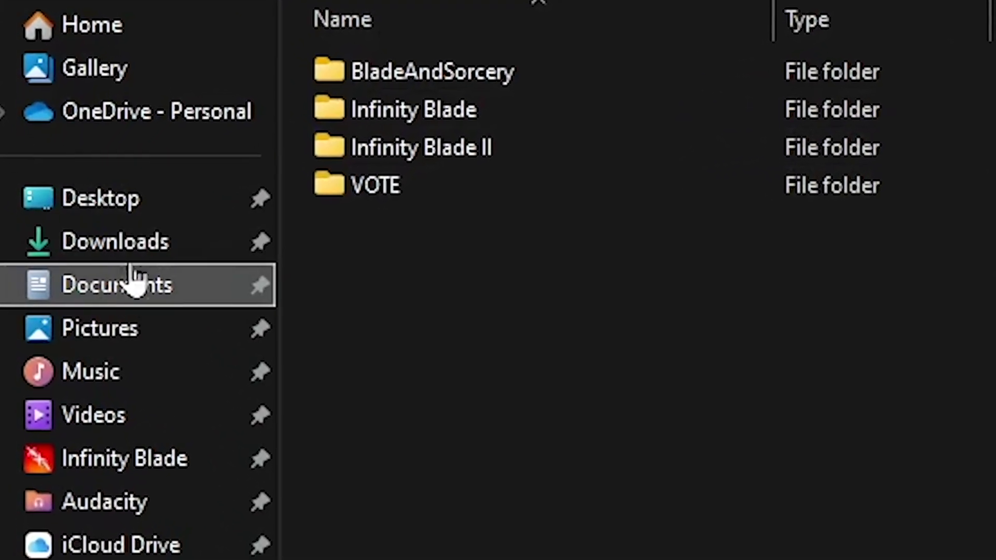
{"action": "left_click", "coordinate": [133, 210]}
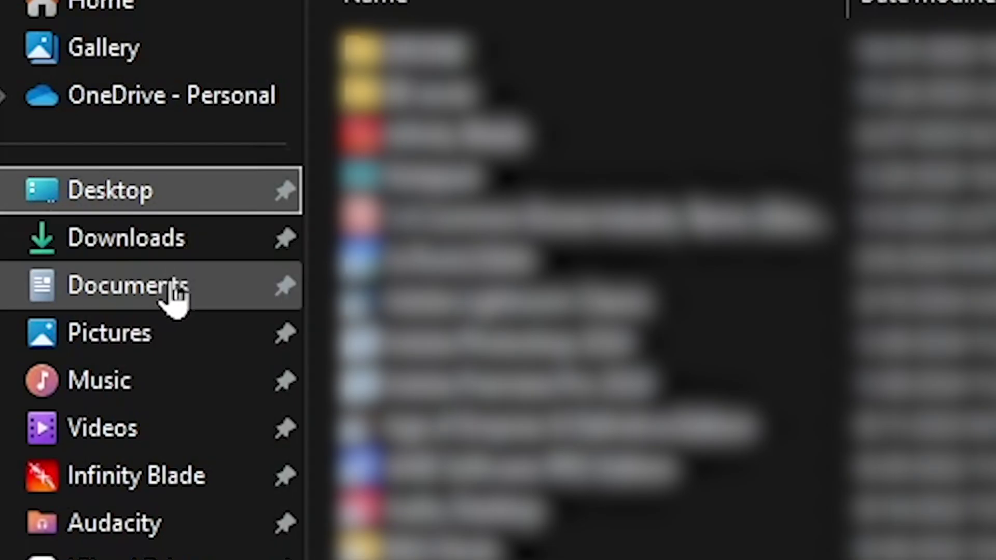
{"action": "left_click", "coordinate": [176, 299]}
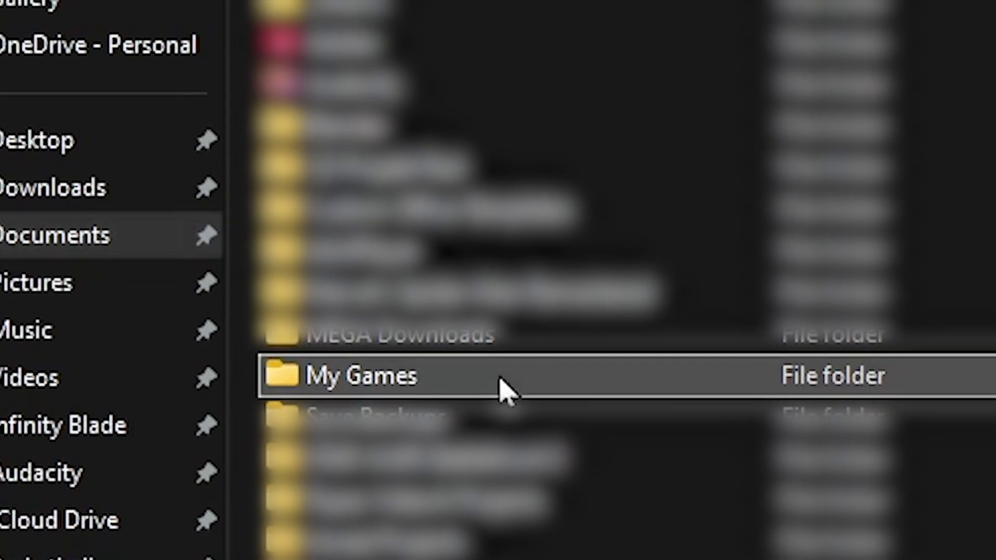
{"action": "double_click", "coordinate": [513, 386]}
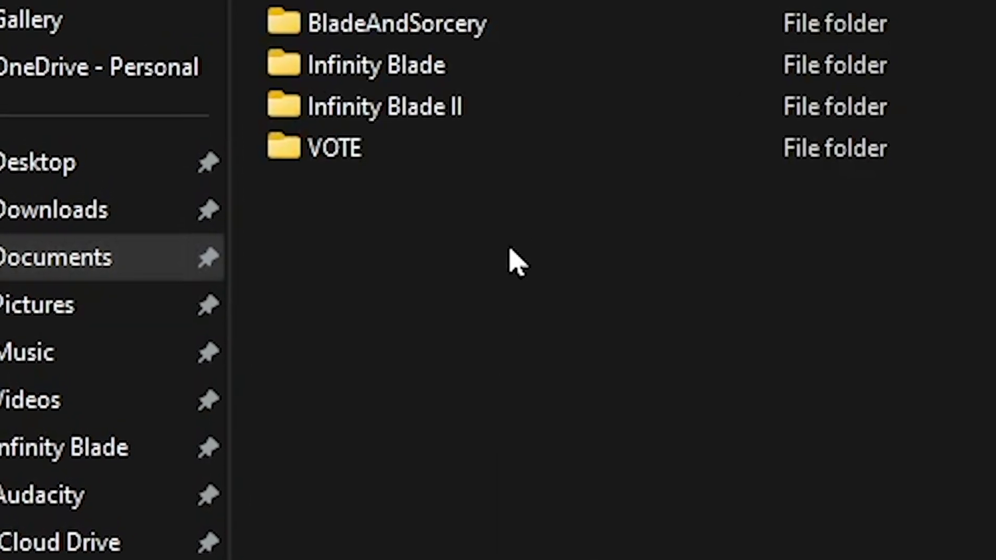
{"action": "double_click", "coordinate": [549, 139]}
{"action": "double_click", "coordinate": [525, 97]}
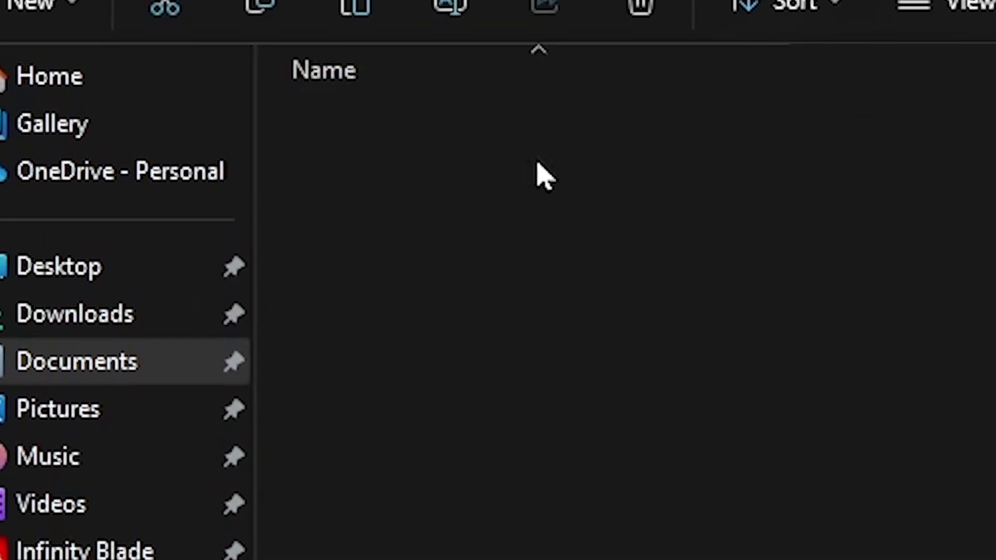
{"action": "double_click", "coordinate": [527, 151]}
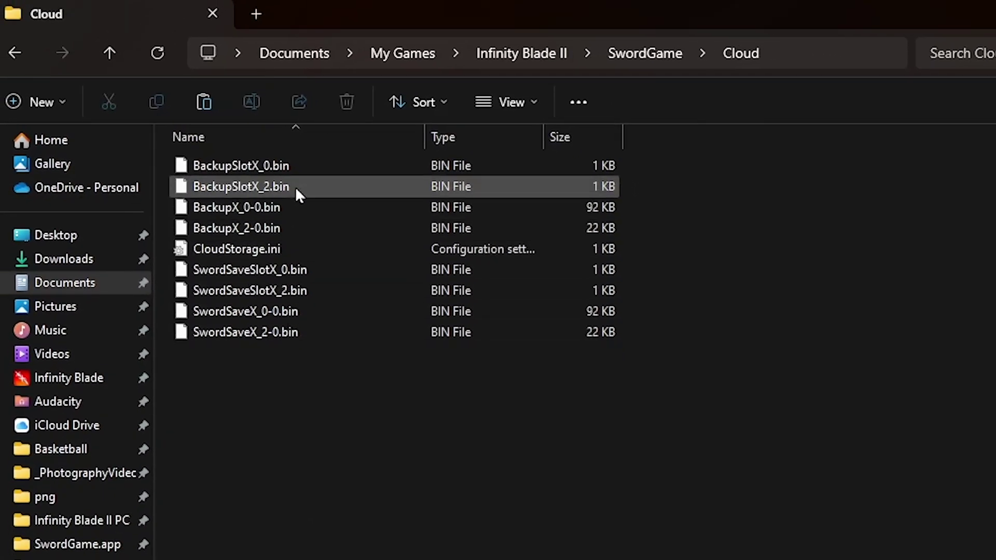
Step: Select all nine save files and copy them
{"action": "left_click_drag", "start_coordinate": [485, 454], "coordinate": [303, 166]}
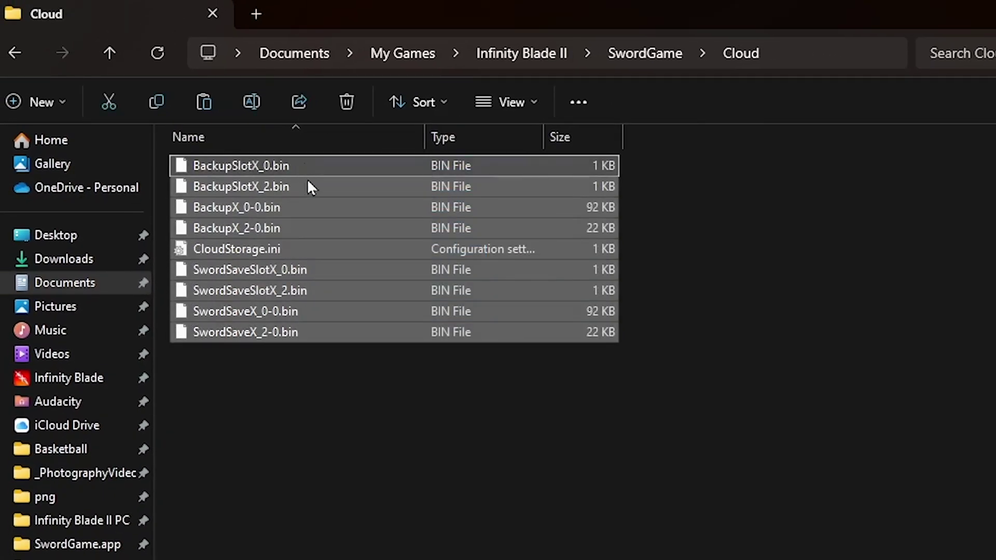
{"action": "right_click", "coordinate": [342, 227]}
{"action": "left_click", "coordinate": [394, 245]}
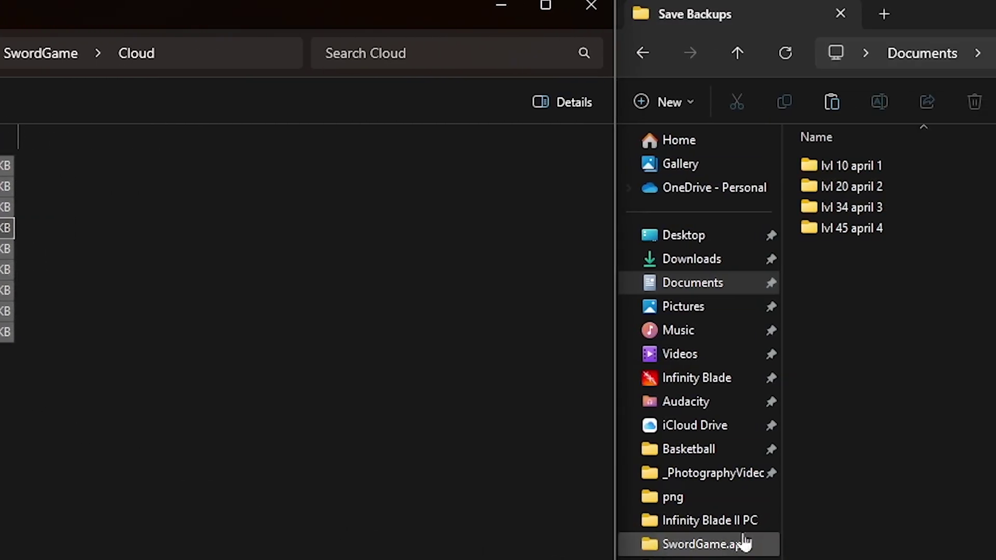
Step: Create a new folder named 'lvl 58 april 14' inside Save Backups
{"action": "right_click", "coordinate": [337, 274]}
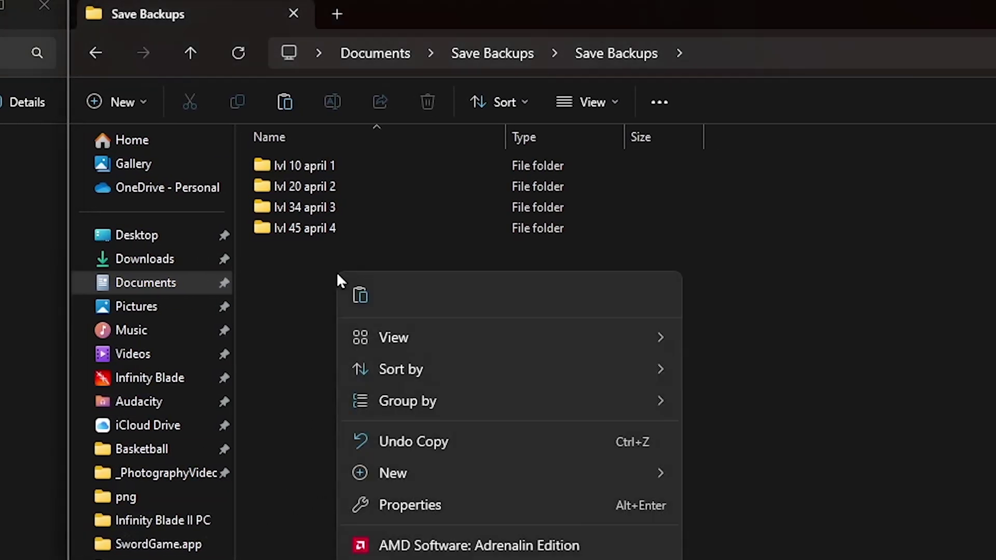
{"action": "mouse_move", "coordinate": [421, 473]}
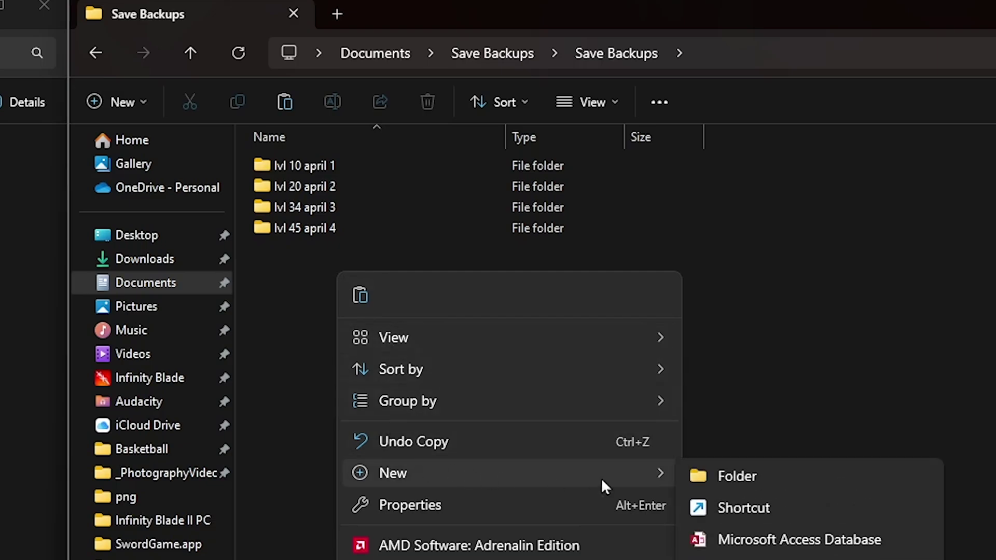
{"action": "left_click", "coordinate": [749, 480]}
{"action": "type", "text": "lvl 58 april 14"}
{"action": "key", "text": "Return"}
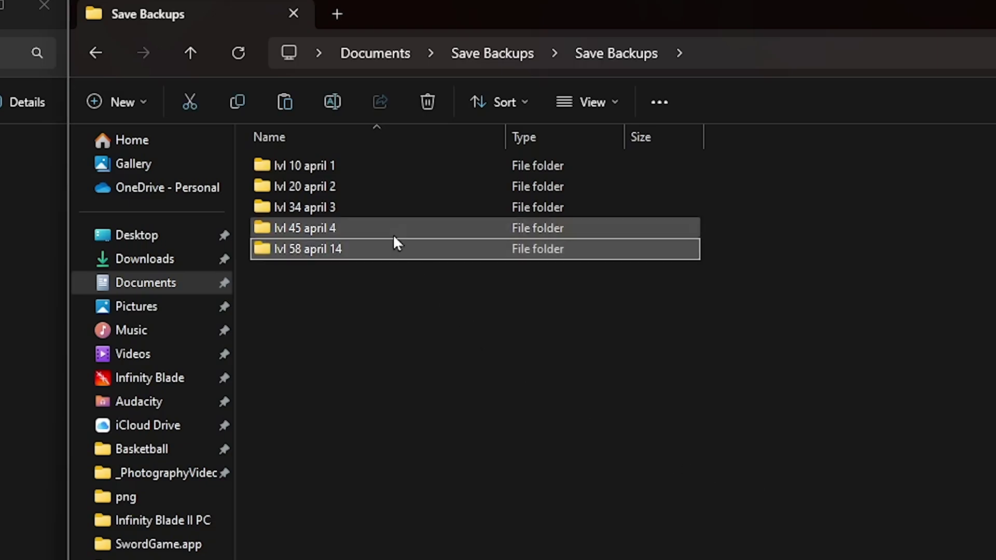
Step: Paste the nine copied save files into the lvl 58 april 14 folder
{"action": "double_click", "coordinate": [379, 245]}
{"action": "right_click", "coordinate": [370, 234]}
{"action": "key", "text": "Escape"}
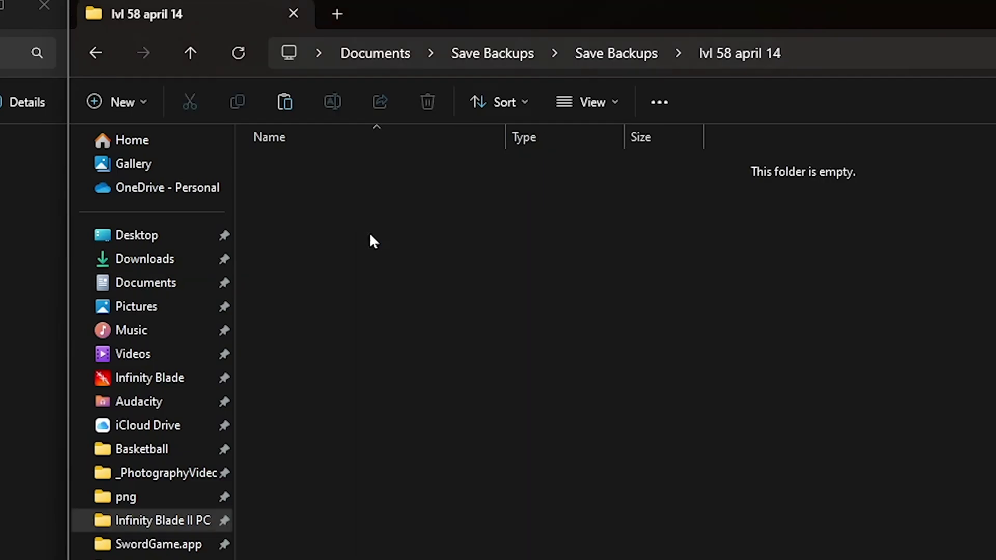
{"action": "key", "text": "ctrl+v"}
{"action": "left_click", "coordinate": [704, 472]}
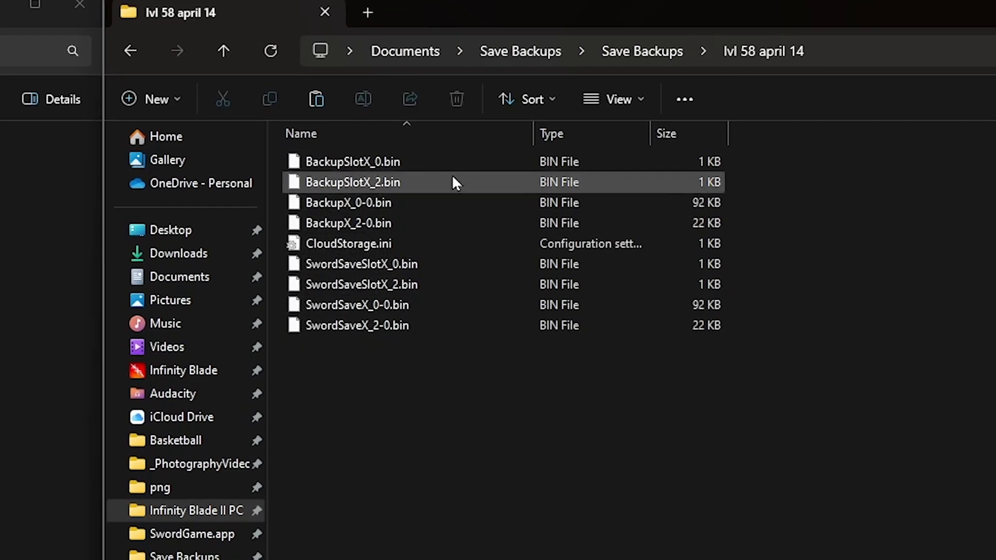
{"action": "left_click", "coordinate": [641, 51]}
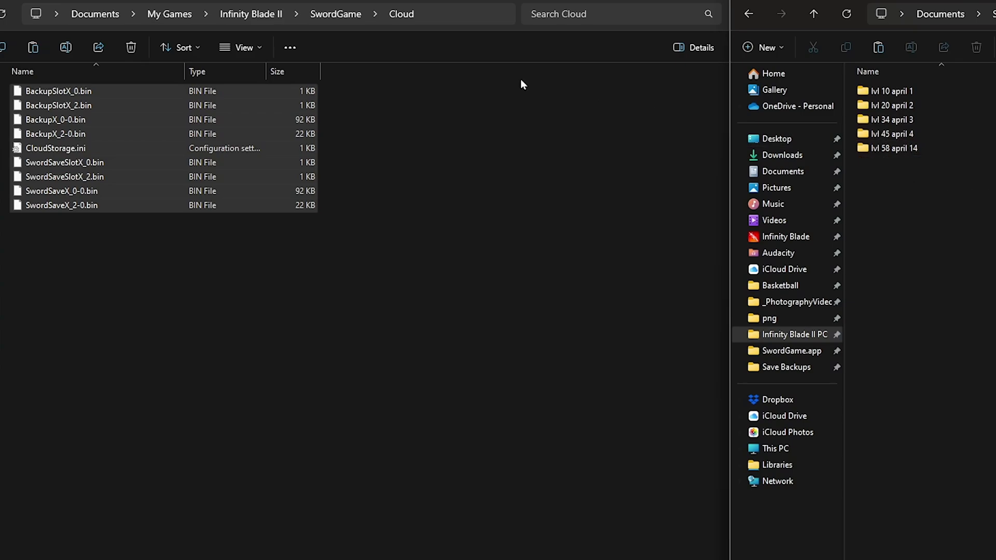
{"action": "left_click", "coordinate": [336, 14]}
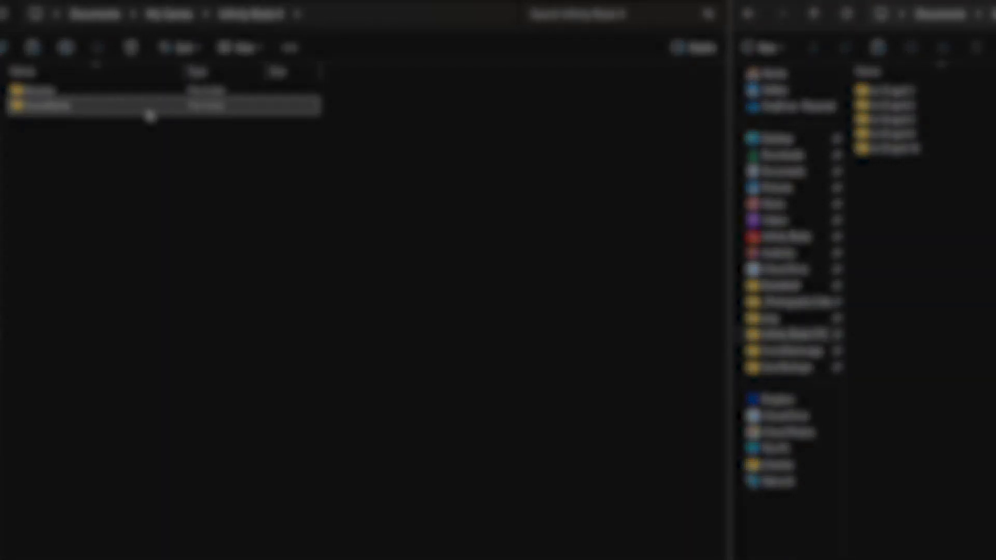
Step: Add SwordGame\Win64\IB2.exe to Steam as a non-Steam game and open its Infinity Blade II page
{"action": "double_click", "coordinate": [150, 111]}
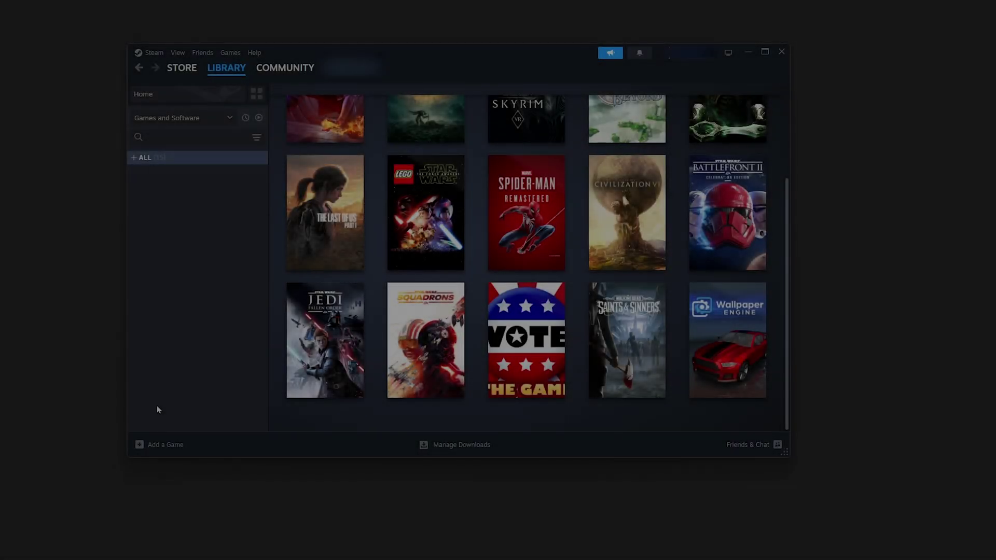
{"action": "left_click", "coordinate": [155, 448]}
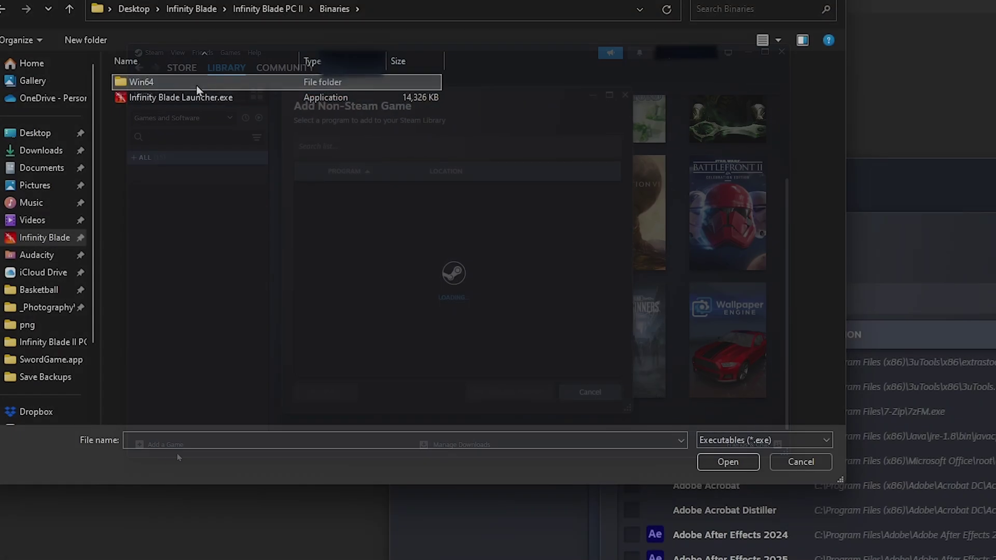
{"action": "double_click", "coordinate": [196, 85]}
{"action": "left_click", "coordinate": [196, 85]}
{"action": "left_click", "coordinate": [739, 459]}
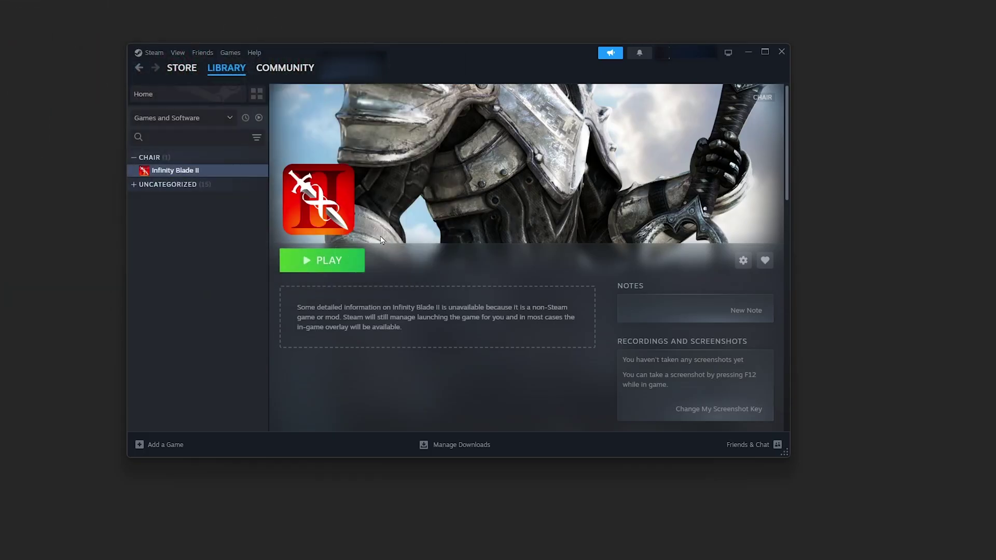
{"action": "left_click", "coordinate": [199, 161]}
{"action": "left_click", "coordinate": [318, 201]}
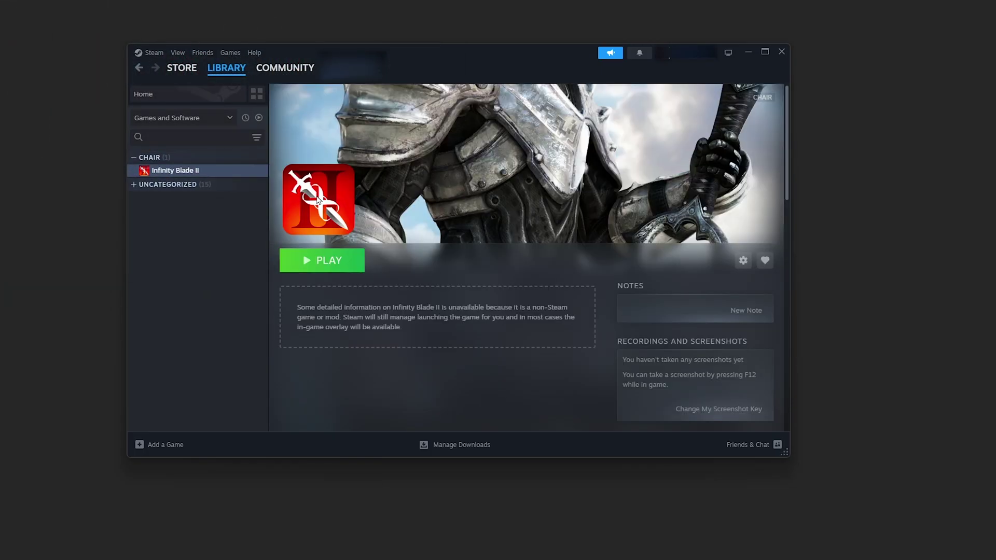